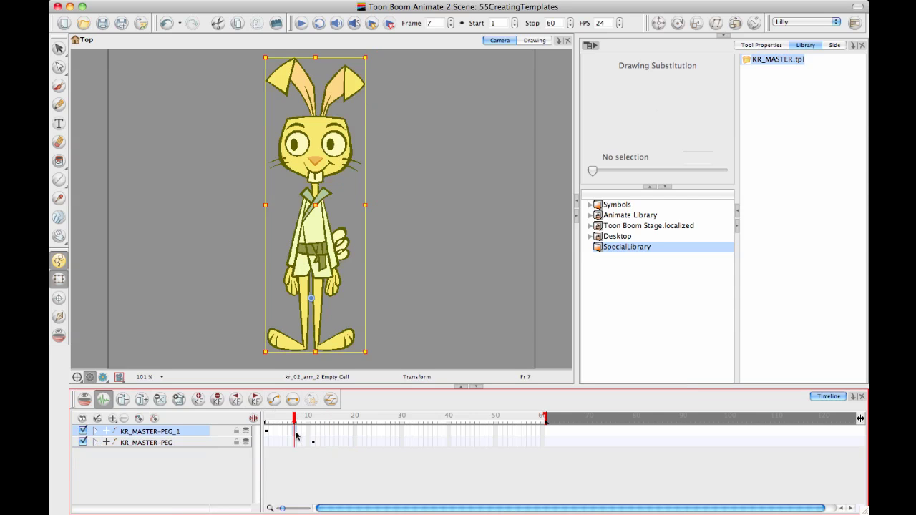
# Rewind to frame 1, deselect the rabbit and preview KR_MASTER.tpl from the SpecialLibrary.
pyautogui.moveTo(299, 421); pyautogui.dragTo(259, 422)
pyautogui.click(381, 323)
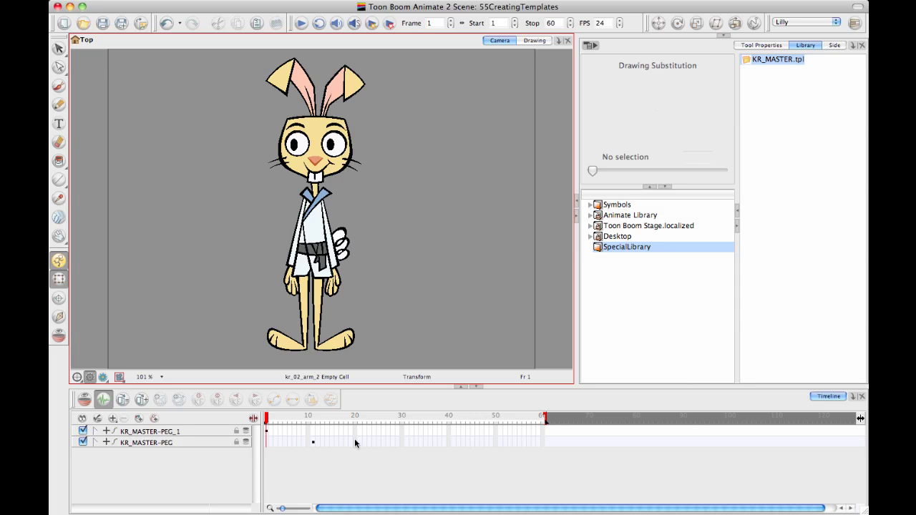
pyautogui.click(777, 233)
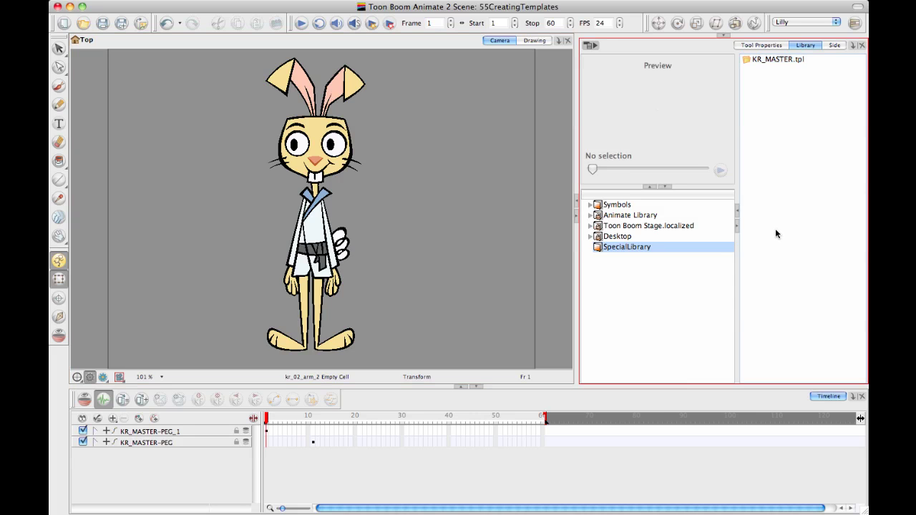
pyautogui.click(774, 60)
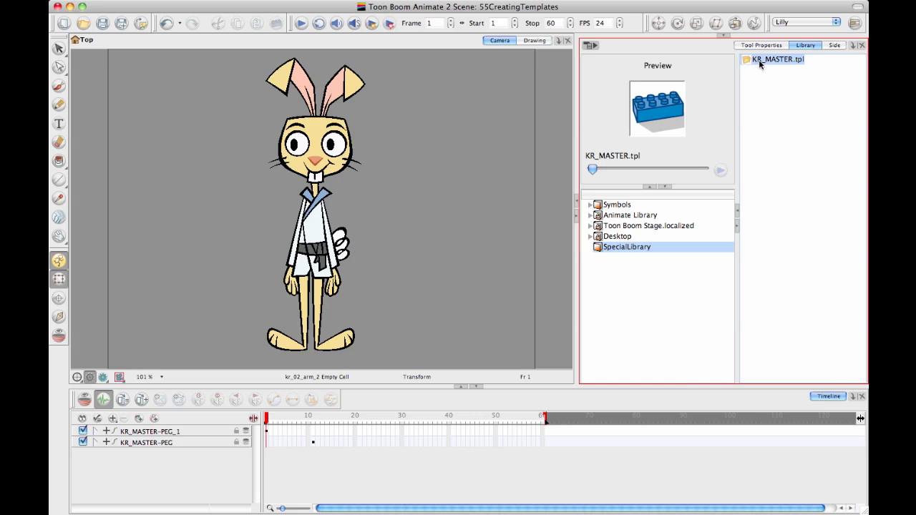
# Choose Edit Template from the KR_MASTER.tpl context menu in the Library.
pyautogui.rightClick(762, 65)
pyautogui.click(710, 135)
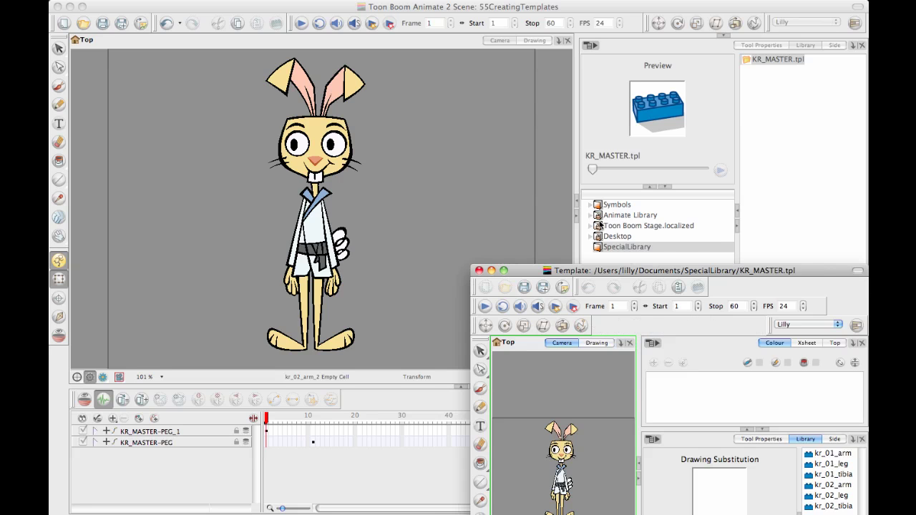
# Maximize the template window and enlarge the camera view and timeline panels.
pyautogui.moveTo(531, 292); pyautogui.dragTo(285, 98)
pyautogui.click(257, 78)
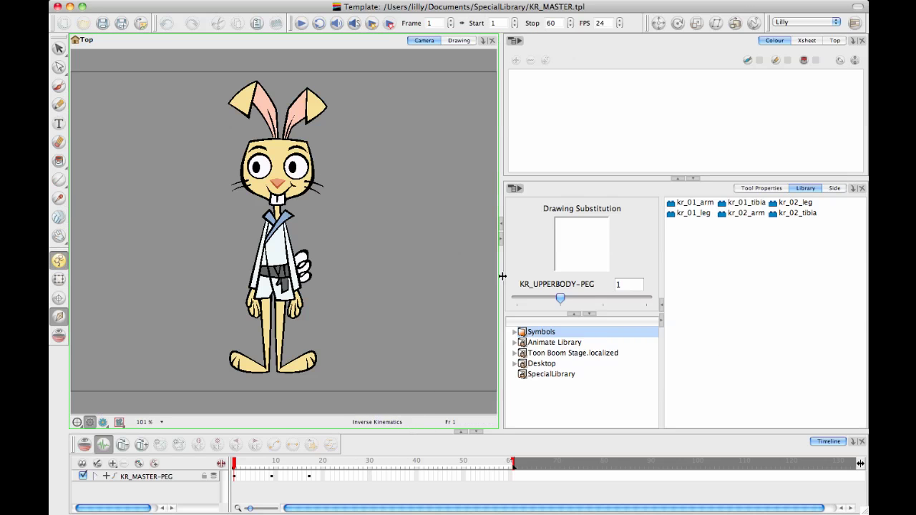
pyautogui.moveTo(501, 277); pyautogui.dragTo(424, 359)
pyautogui.moveTo(375, 431); pyautogui.dragTo(365, 331)
# Expand KR_MASTER-PEG, select the kr_02_hand drawing and widen the layer names column.
pyautogui.click(94, 377)
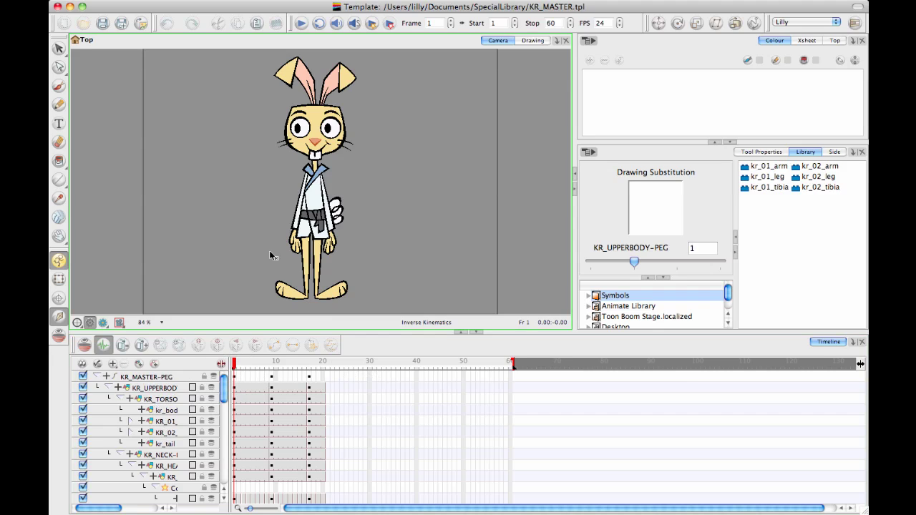
pyautogui.click(59, 279)
pyautogui.click(329, 243)
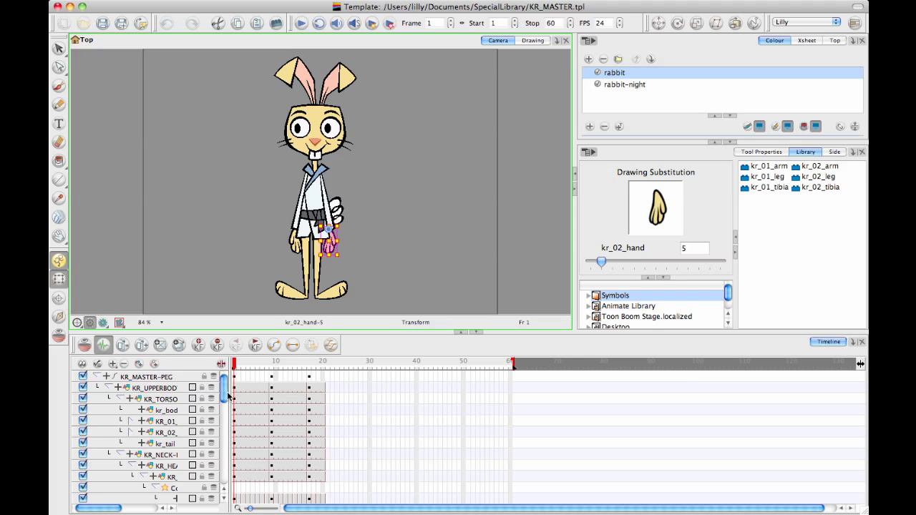
pyautogui.moveTo(233, 380); pyautogui.dragTo(376, 309)
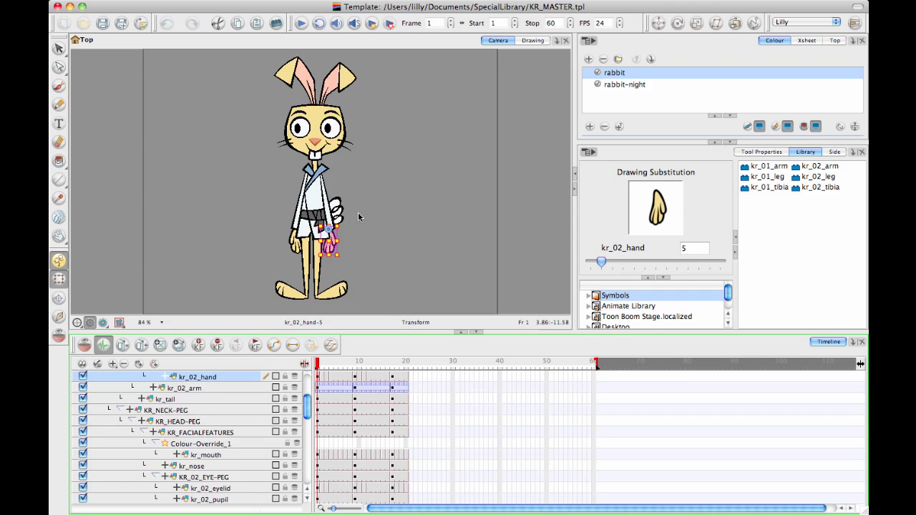
# Check the rabbit's hand on frames 18 and 19, then list the SpecialLibrary templates.
pyautogui.click(412, 378)
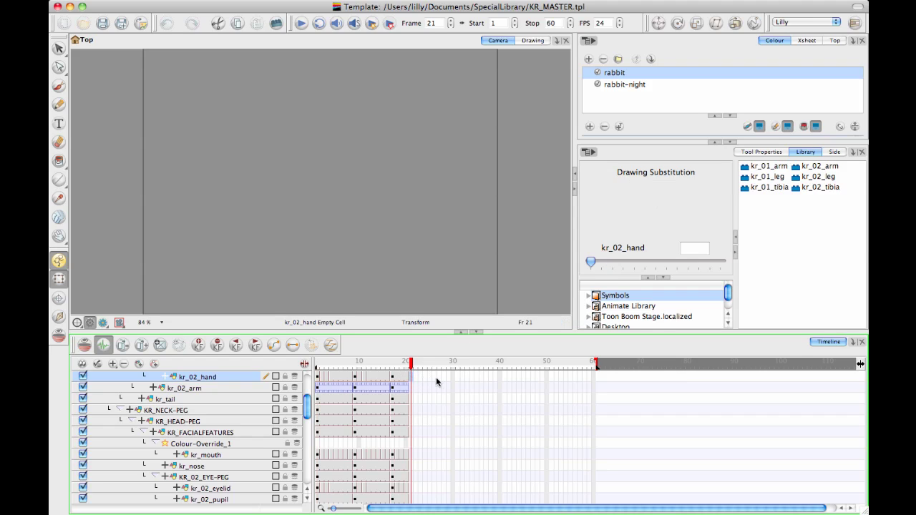
pyautogui.click(403, 382)
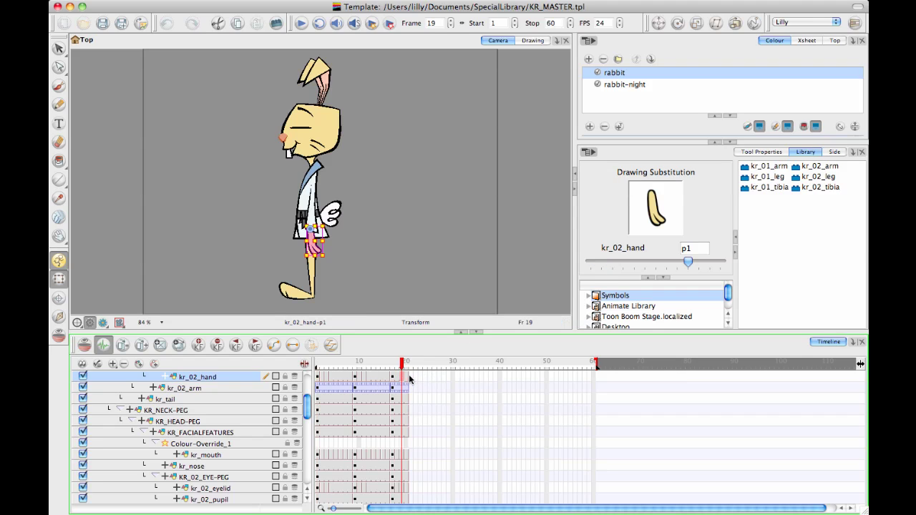
pyautogui.press(',')
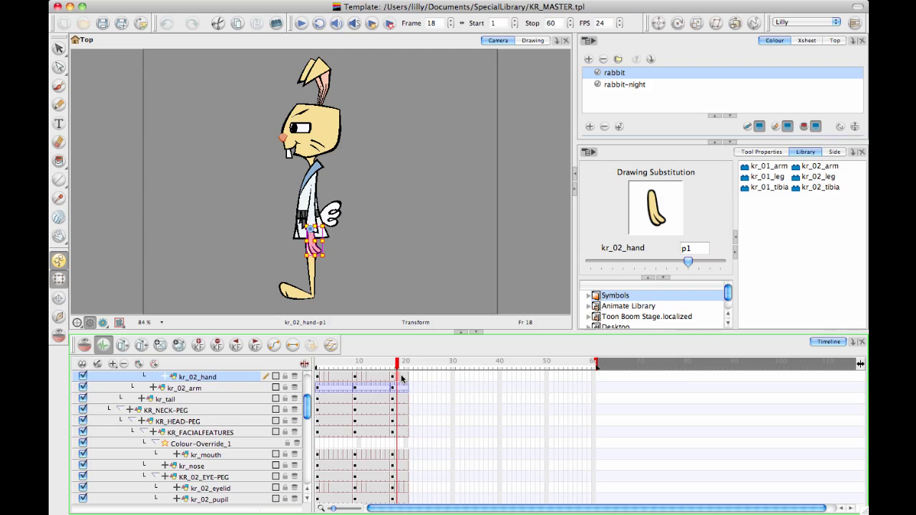
pyautogui.click(401, 378)
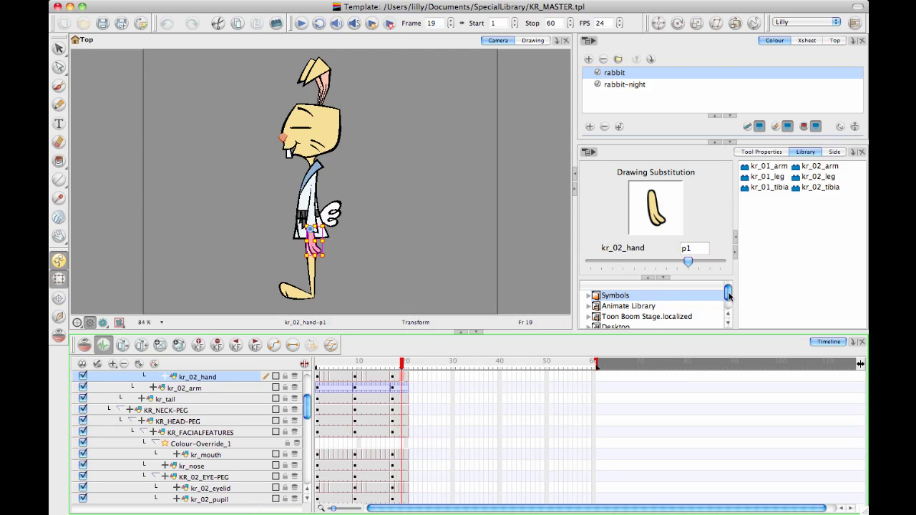
pyautogui.scroll(-2, 728, 301)
pyautogui.click(633, 323)
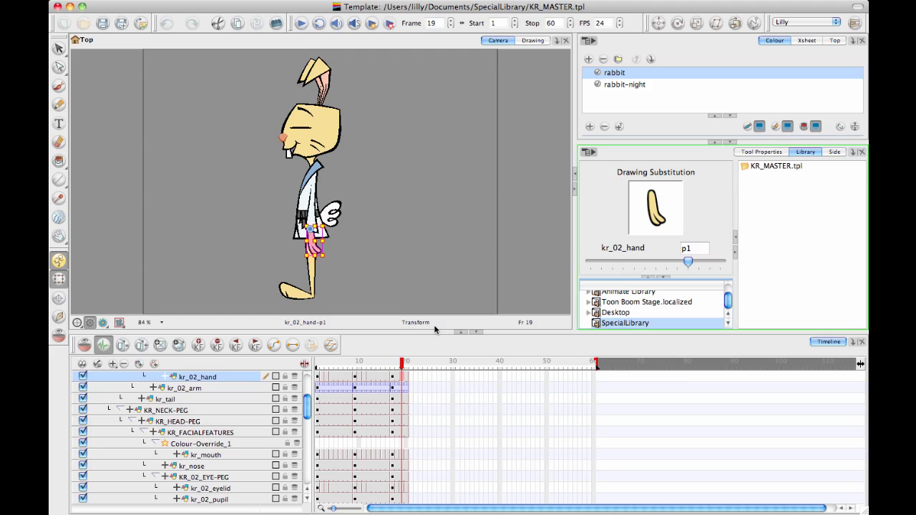
# At frame 18, switch kr_02_hand to drawing 9 and open it in the Drawing view.
pyautogui.click(397, 372)
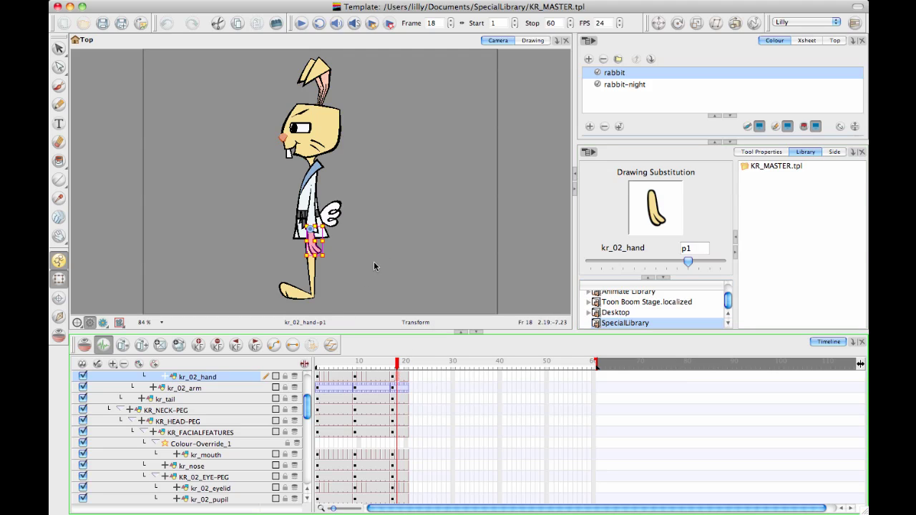
pyautogui.press('[')
pyautogui.scroll(5, 360, 244)
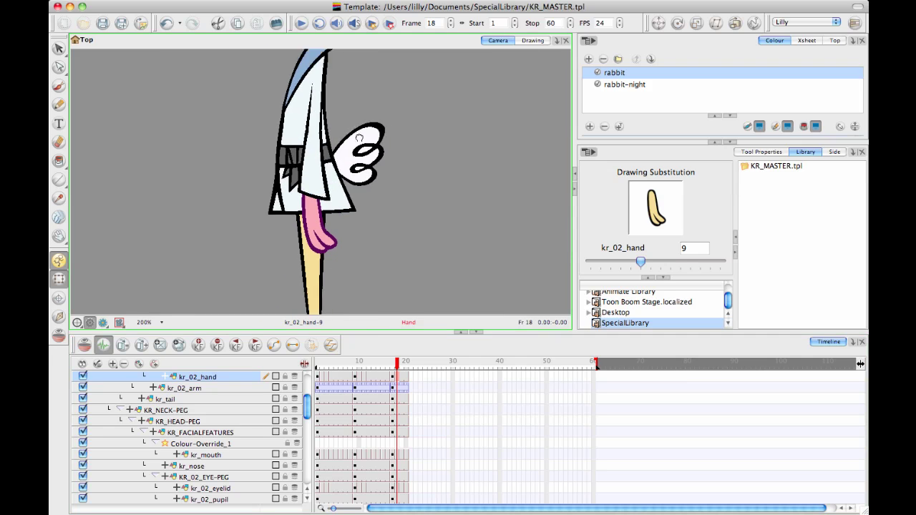
pyautogui.click(531, 40)
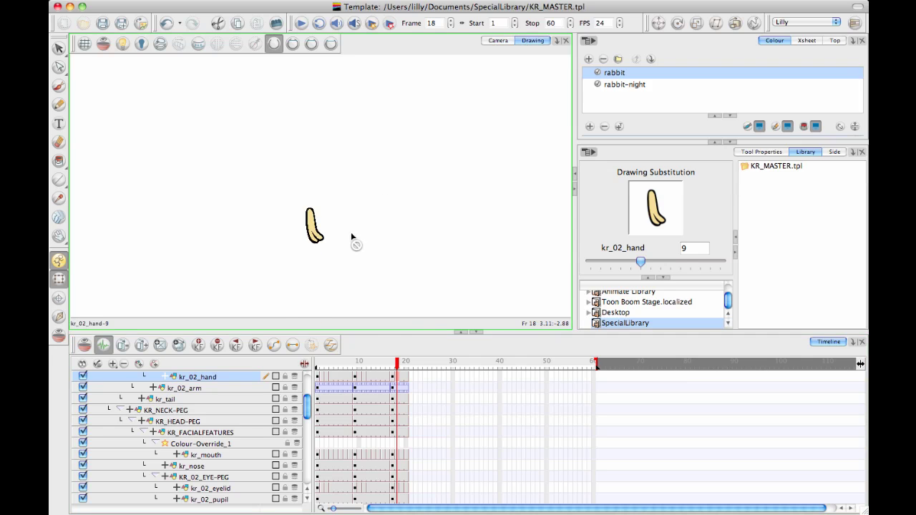
# Brush in an extra finger on the hand and fill it with skin colour.
pyautogui.scroll(2, 350, 234)
pyautogui.scroll(3, 333, 172)
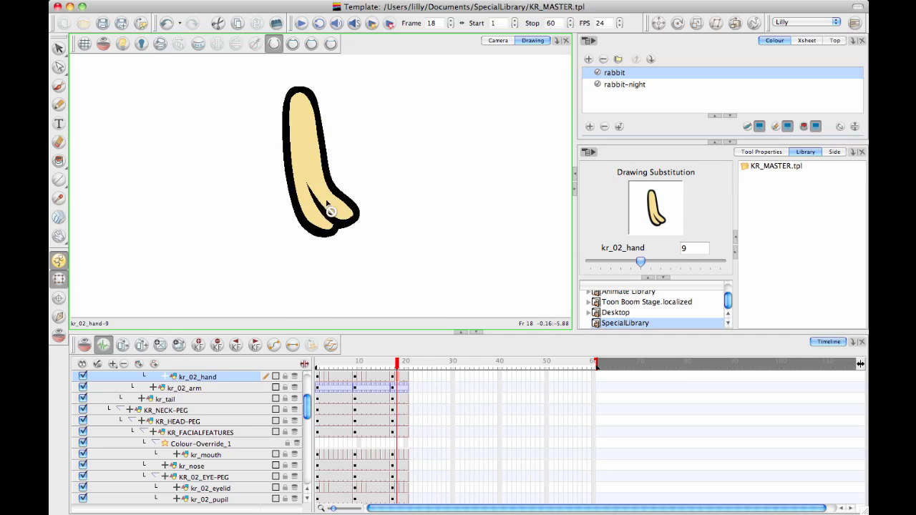
pyautogui.scroll(1, 323, 213)
pyautogui.click(58, 85)
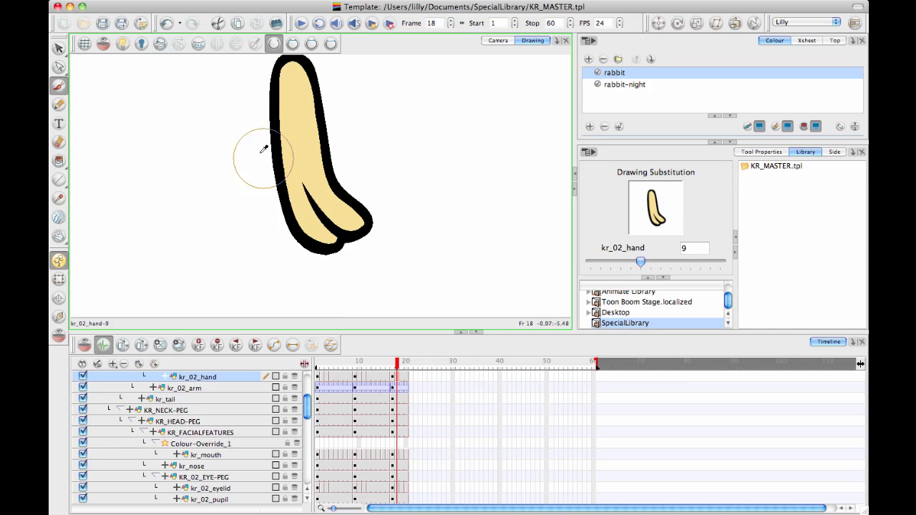
pyautogui.moveTo(272, 148)
pyautogui.mouseDown()
pyautogui.moveTo(268, 161)
pyautogui.moveTo(269, 189)
pyautogui.moveTo(255, 212)
pyautogui.moveTo(283, 218)
pyautogui.mouseUp()
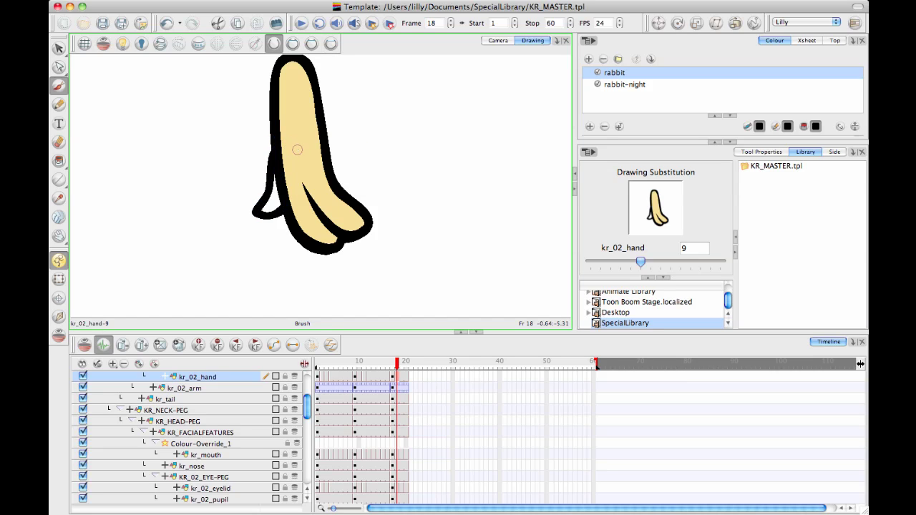
pyautogui.hotkey('alt', 'i')
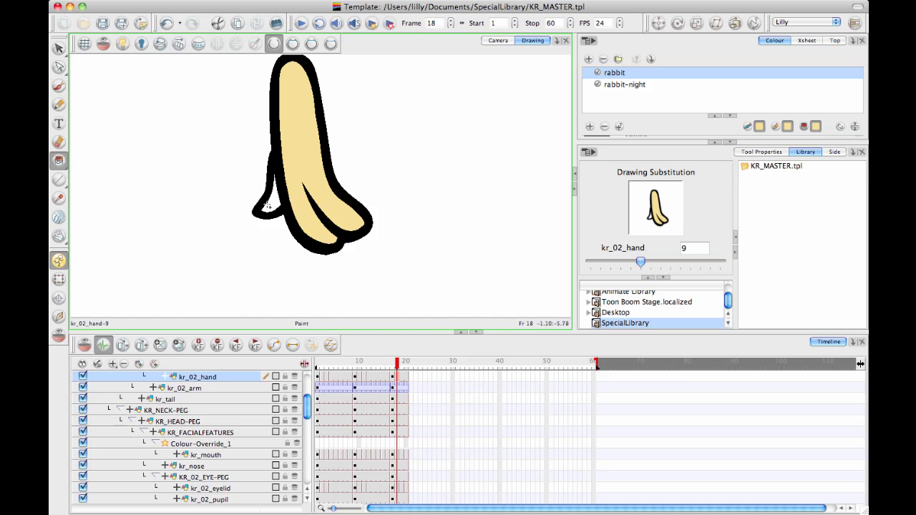
pyautogui.click(267, 208)
# Compare the hand on frames 17 and 18 in Camera view, then save the template.
pyautogui.click(499, 40)
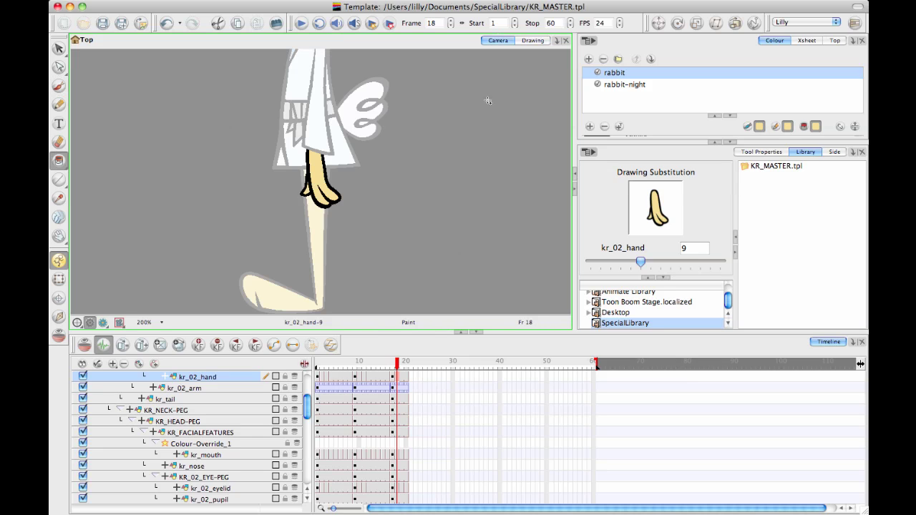
pyautogui.click(394, 368)
pyautogui.click(397, 368)
pyautogui.click(393, 368)
pyautogui.click(398, 368)
pyautogui.click(103, 25)
# Close the template editor, scrub the rabbit animation and preview the updated KR_MASTER.tpl.
pyautogui.click(62, 6)
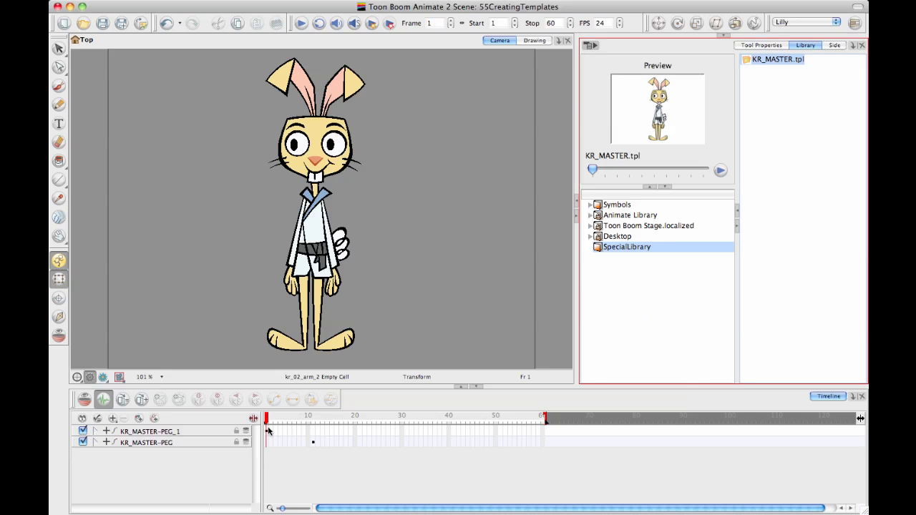
pyautogui.moveTo(269, 429); pyautogui.dragTo(327, 430)
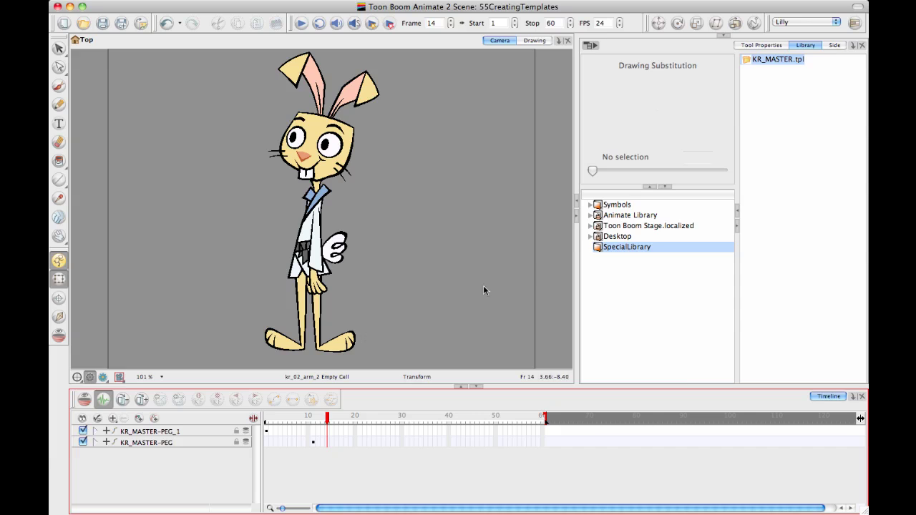
pyautogui.click(600, 249)
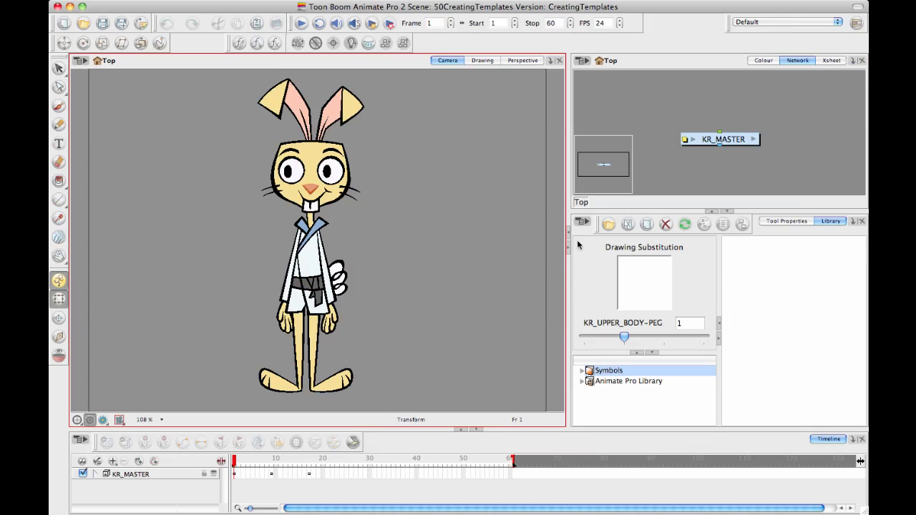
# Expand the KR_MASTER layer tree, widen its names column and enlarge the camera view.
pyautogui.moveTo(567, 274); pyautogui.dragTo(574, 275)
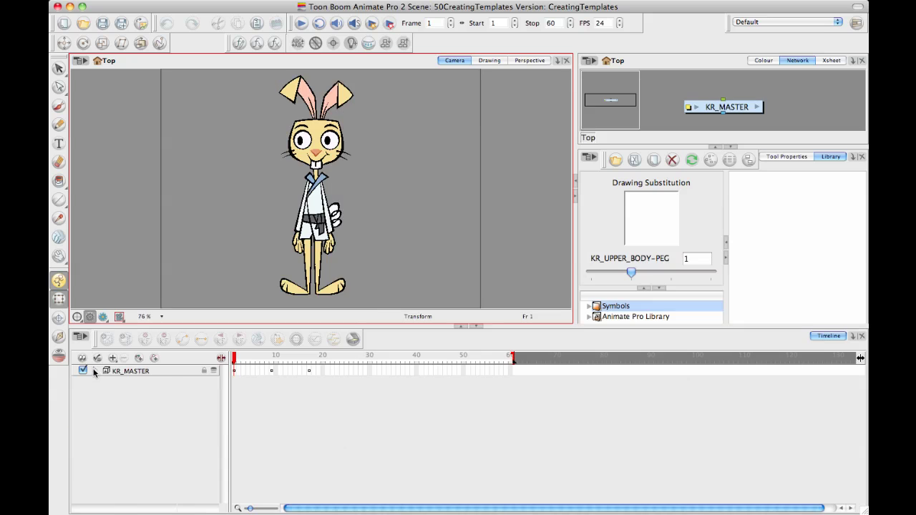
pyautogui.click(96, 371)
pyautogui.moveTo(229, 378); pyautogui.dragTo(330, 378)
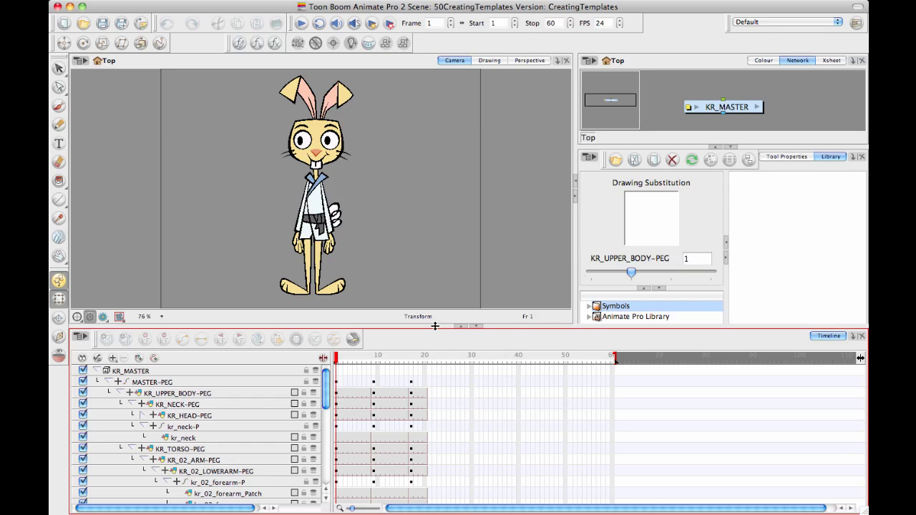
pyautogui.moveTo(436, 327); pyautogui.dragTo(451, 413)
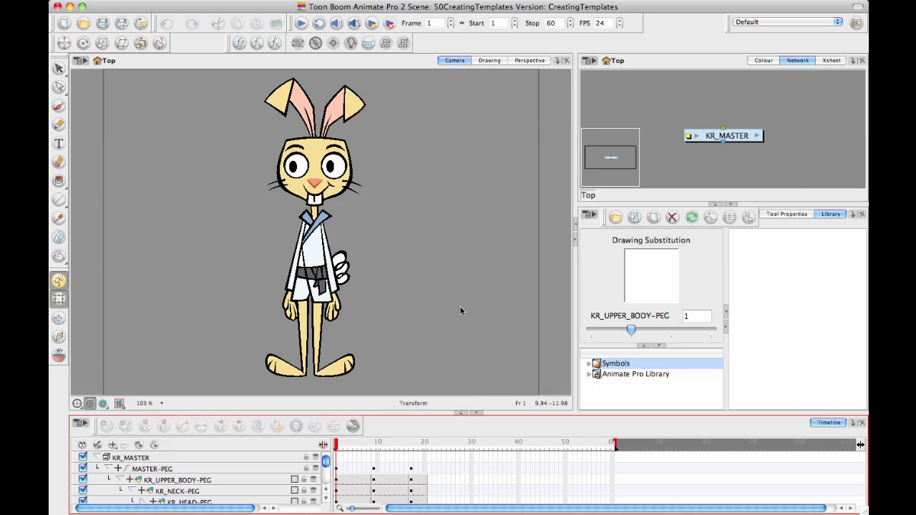
# Enter the KR_MASTER group, hide the Library and widen the Network view over it.
pyautogui.click(758, 136)
pyautogui.click(731, 204)
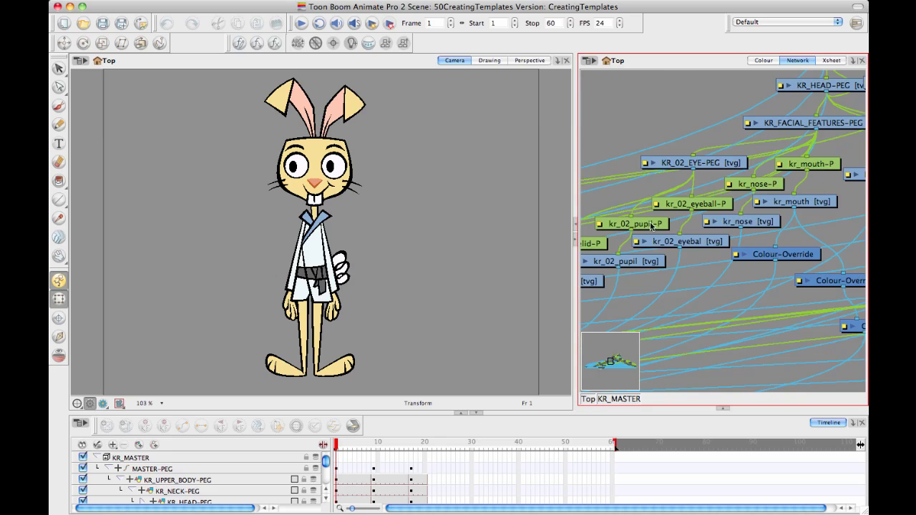
pyautogui.moveTo(576, 261); pyautogui.dragTo(447, 285)
pyautogui.moveTo(696, 274); pyautogui.dragTo(526, 324)
pyautogui.scroll(-5, 643, 285)
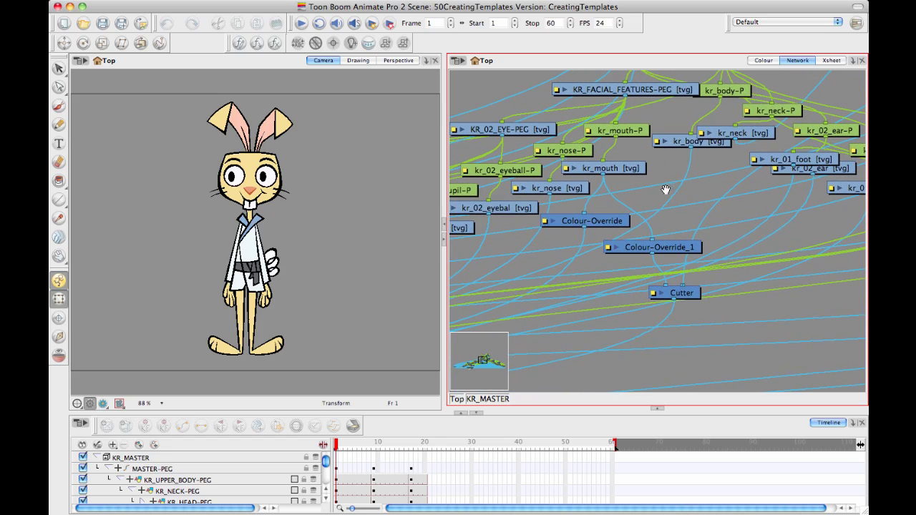
# Nudge the Colour-Override_1, kr_mouth and Cutter nodes, then collapse and select KR_MASTER in the timeline.
pyautogui.moveTo(684, 251); pyautogui.dragTo(696, 247)
pyautogui.moveTo(628, 170); pyautogui.dragTo(635, 170)
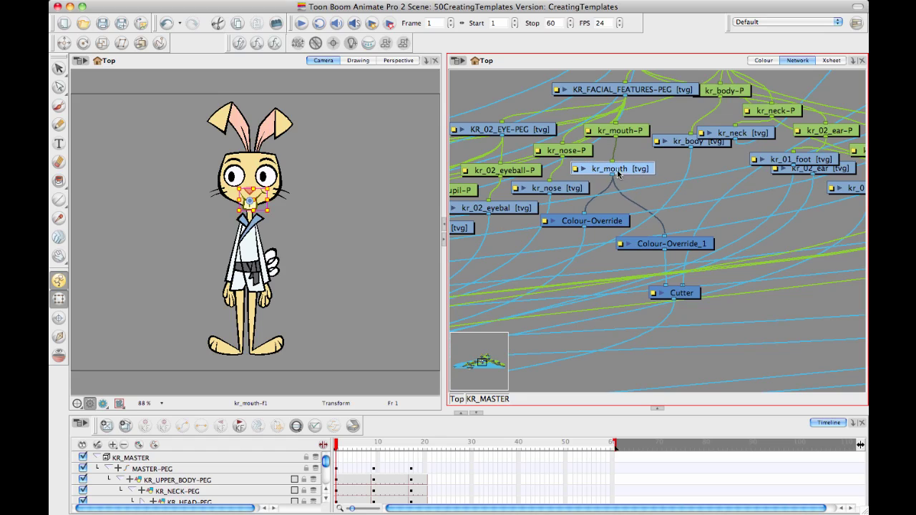
pyautogui.moveTo(686, 295); pyautogui.dragTo(693, 300)
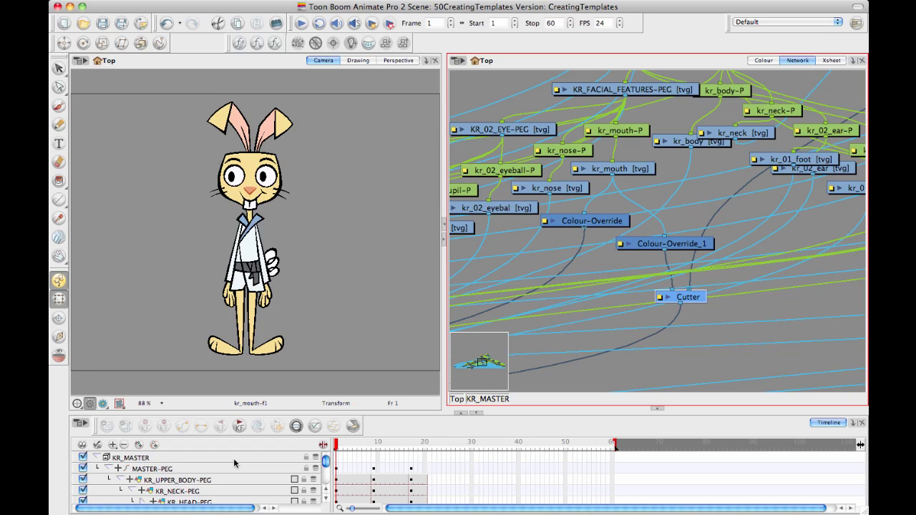
pyautogui.click(97, 459)
pyautogui.click(167, 458)
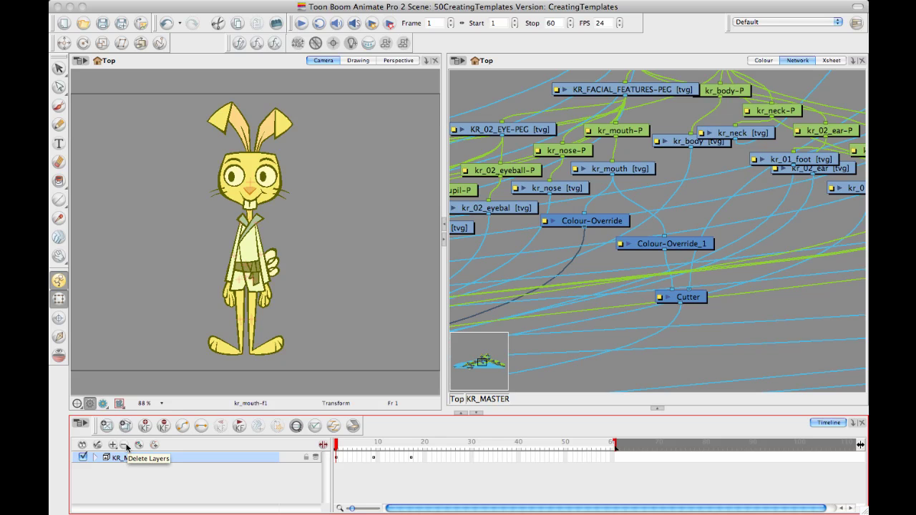
# Return to the Top level, reposition the KR_MASTER node and re-enter the group.
pyautogui.click(457, 399)
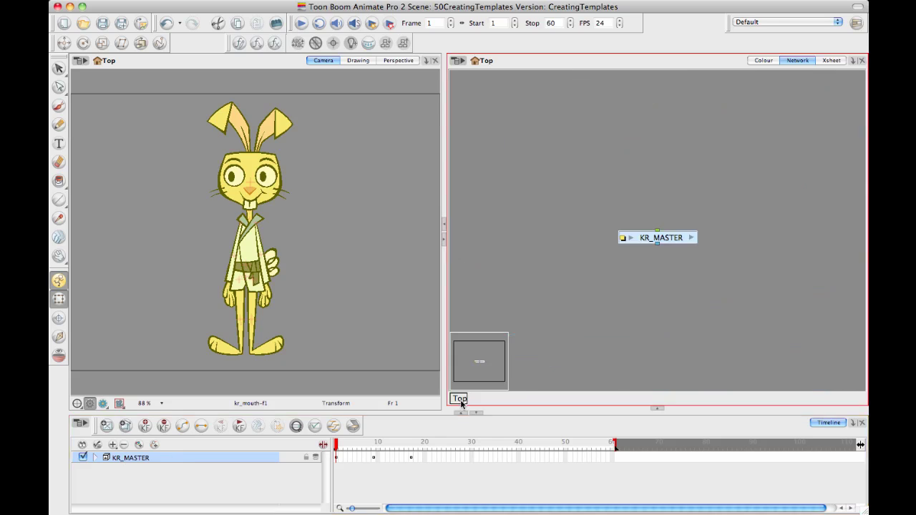
pyautogui.moveTo(666, 240); pyautogui.dragTo(665, 224)
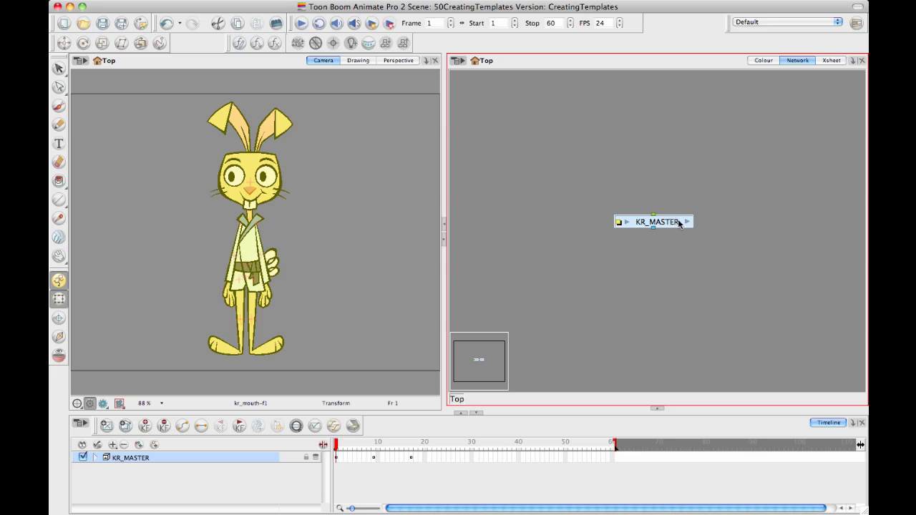
pyautogui.click(687, 224)
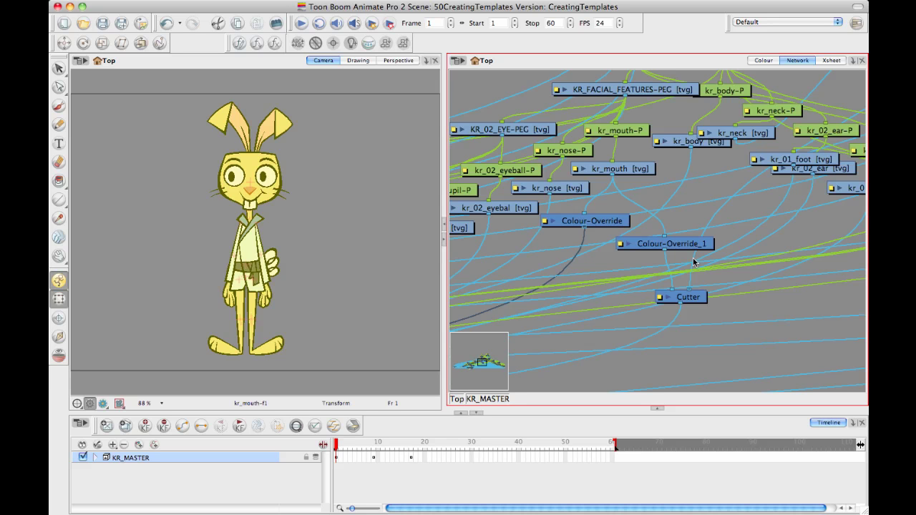
# Pan across the rig's node graph to see the Composite, Display and top peg nodes.
pyautogui.scroll(-8, 629, 279)
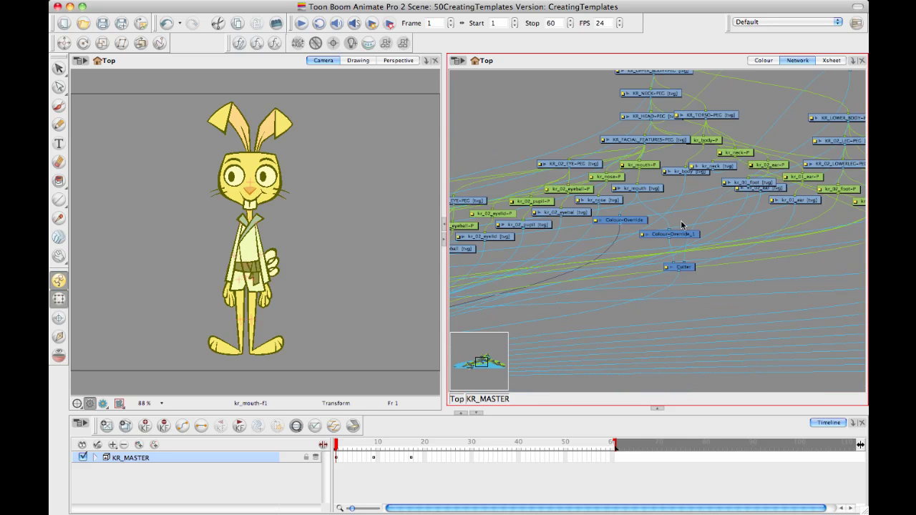
pyautogui.moveTo(640, 245); pyautogui.dragTo(674, 218)
pyautogui.moveTo(581, 262); pyautogui.dragTo(502, 278)
pyautogui.moveTo(723, 200); pyautogui.dragTo(677, 230)
pyautogui.moveTo(680, 195); pyautogui.dragTo(606, 221)
pyautogui.moveTo(501, 247); pyautogui.dragTo(644, 261)
pyautogui.moveTo(582, 263); pyautogui.dragTo(632, 228)
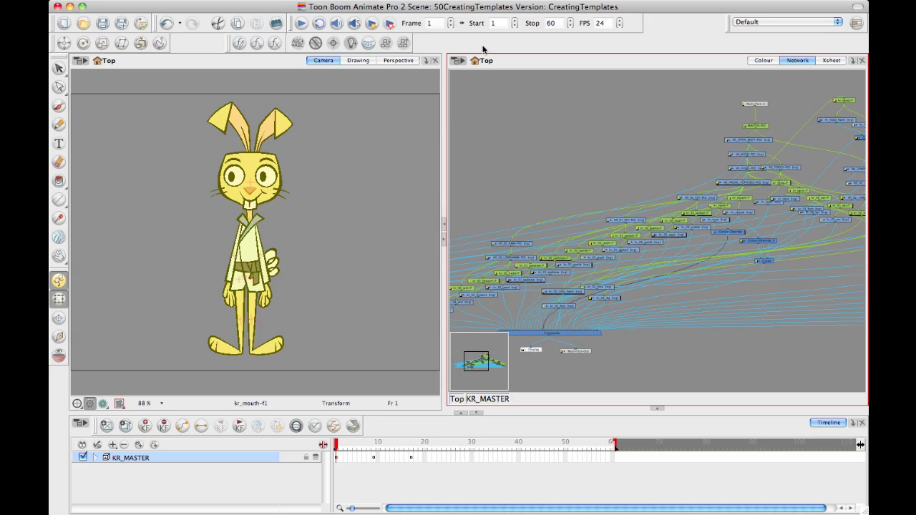
# Back at Top level, select the KR_MASTER node and reopen the Library beneath the network.
pyautogui.click(465, 399)
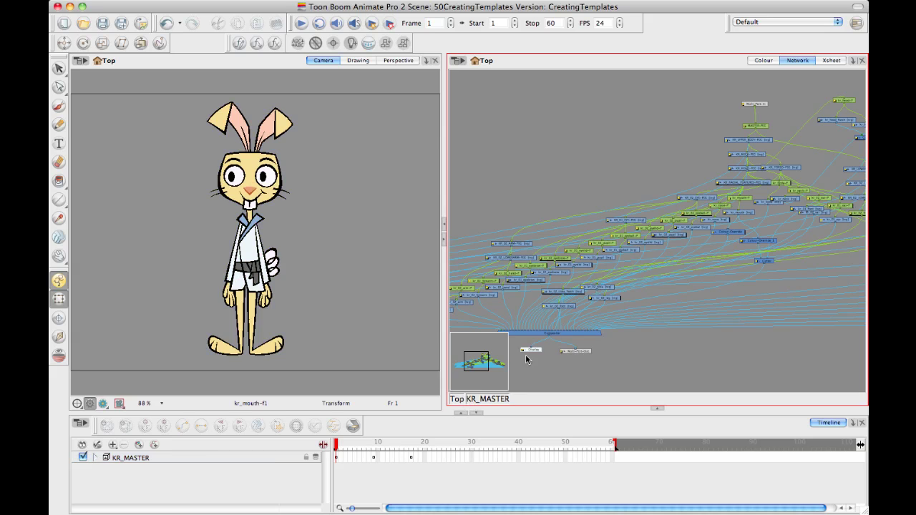
pyautogui.click(459, 400)
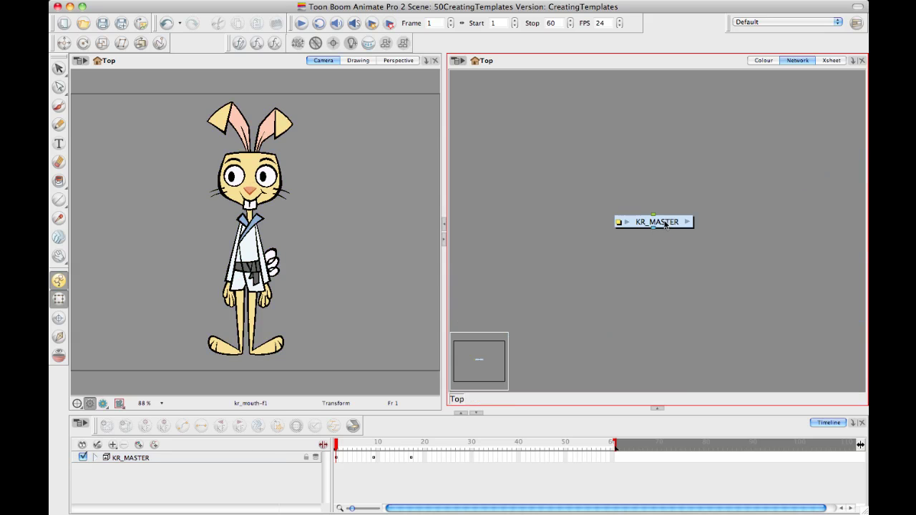
pyautogui.click(663, 225)
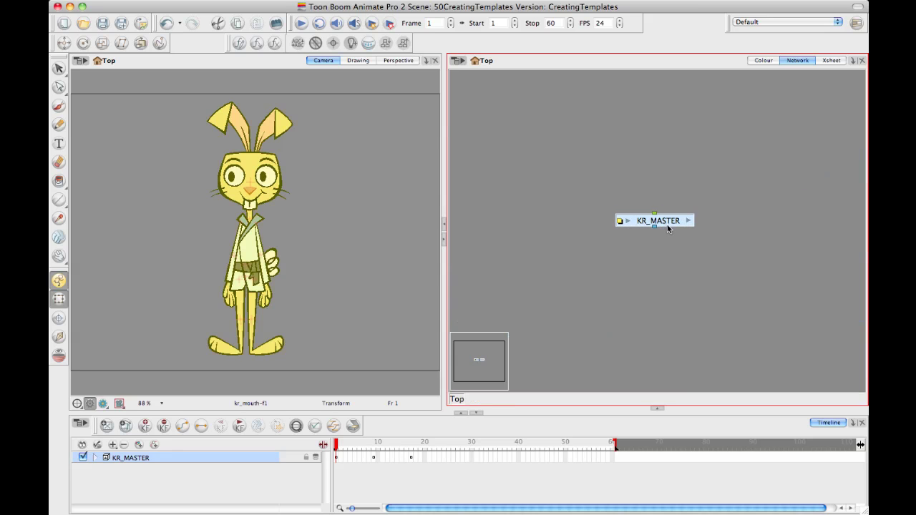
pyautogui.moveTo(665, 223); pyautogui.dragTo(663, 225)
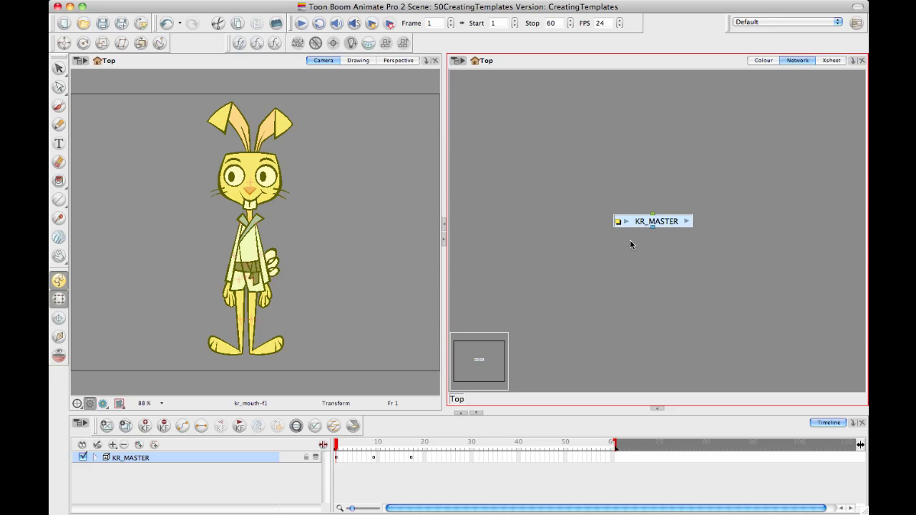
pyautogui.click(657, 409)
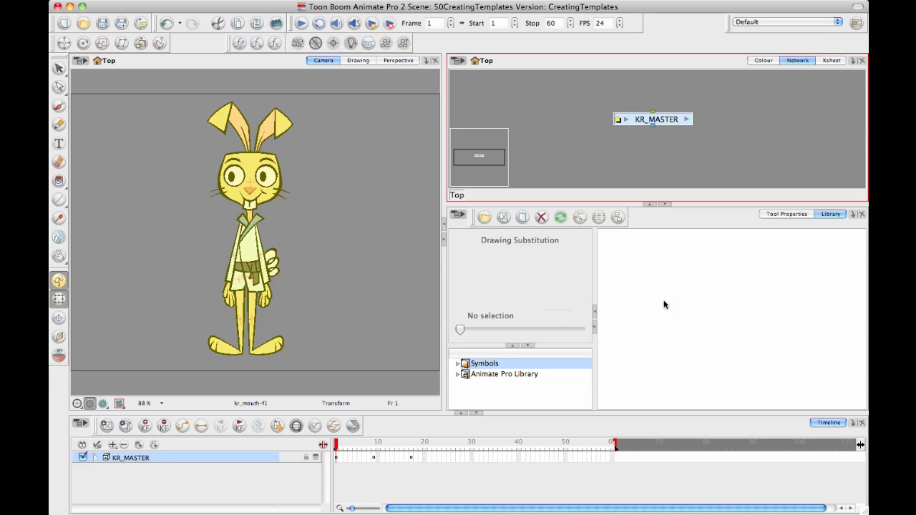
# Show the Animate Pro Library templates and enable Right To Modify on it.
pyautogui.click(529, 373)
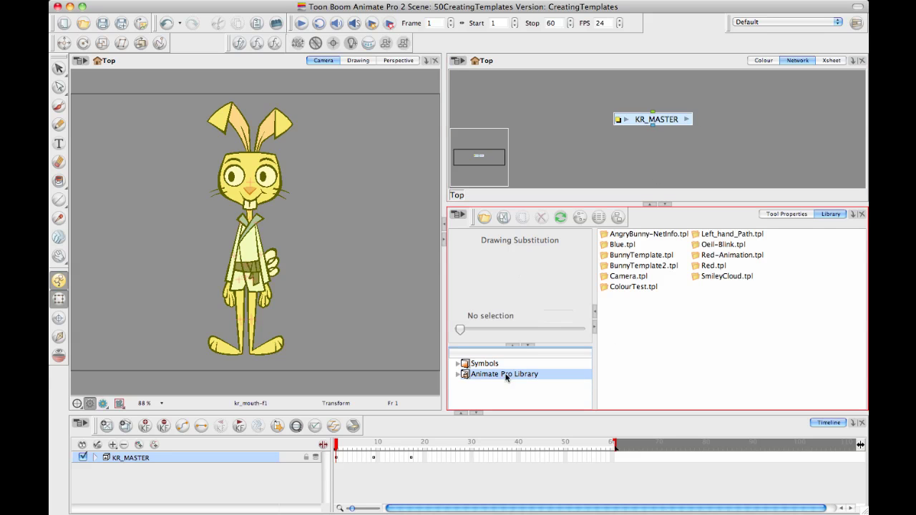
pyautogui.rightClick(511, 373)
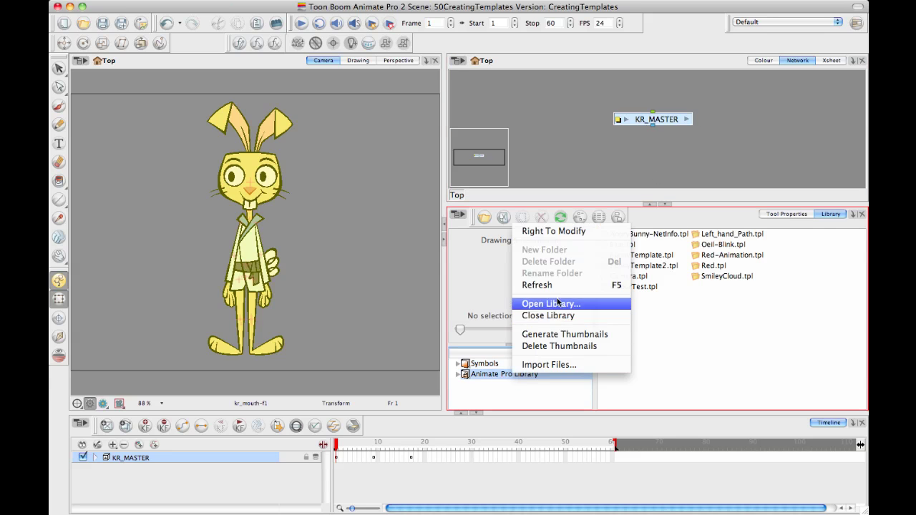
pyautogui.click(573, 232)
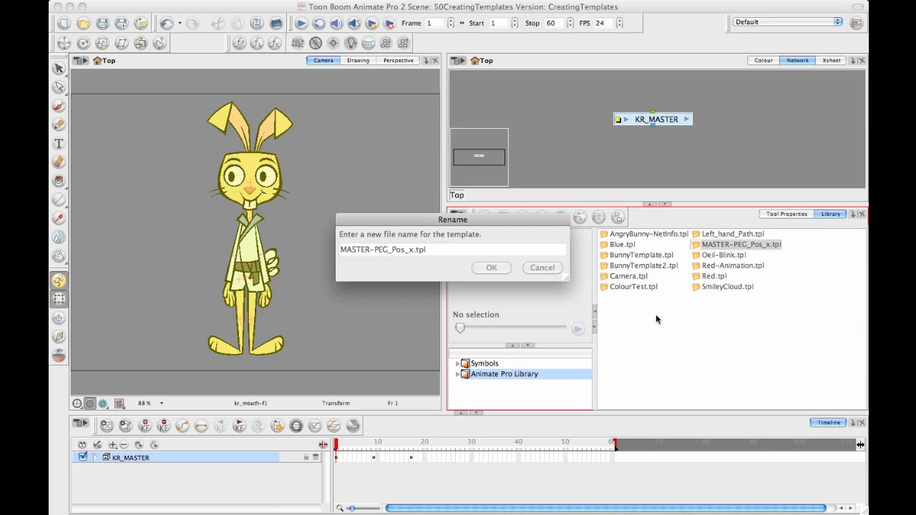
# Rename the new template to KR_MASTER.tpl and confirm it.
pyautogui.click(415, 249)
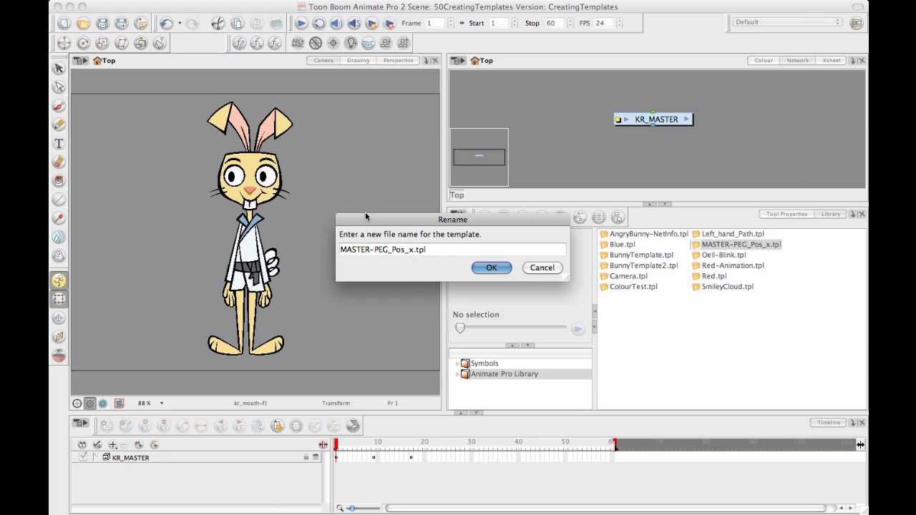
pyautogui.press('Home')
pyautogui.write('KR_')
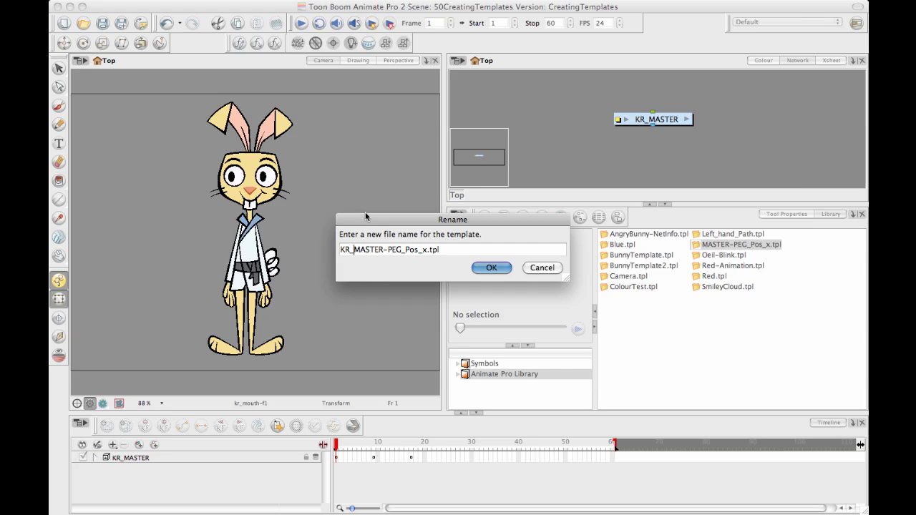
pyautogui.moveTo(428, 249); pyautogui.dragTo(386, 248)
pyautogui.press('BackSpace')
pyautogui.press('BackSpace')
pyautogui.click(491, 268)
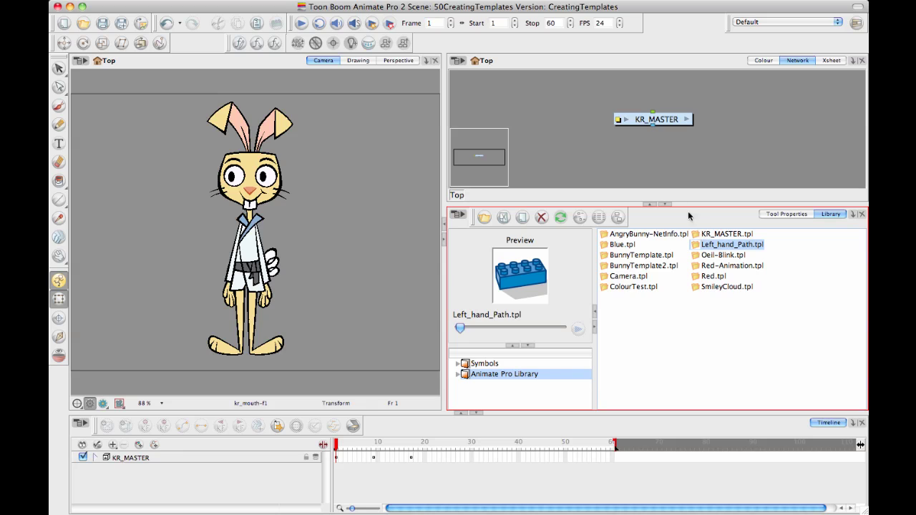
# Enter the KR_MASTER group and pan the enlarged network up to Multi-Port-In and MASTER-PEG.
pyautogui.click(713, 234)
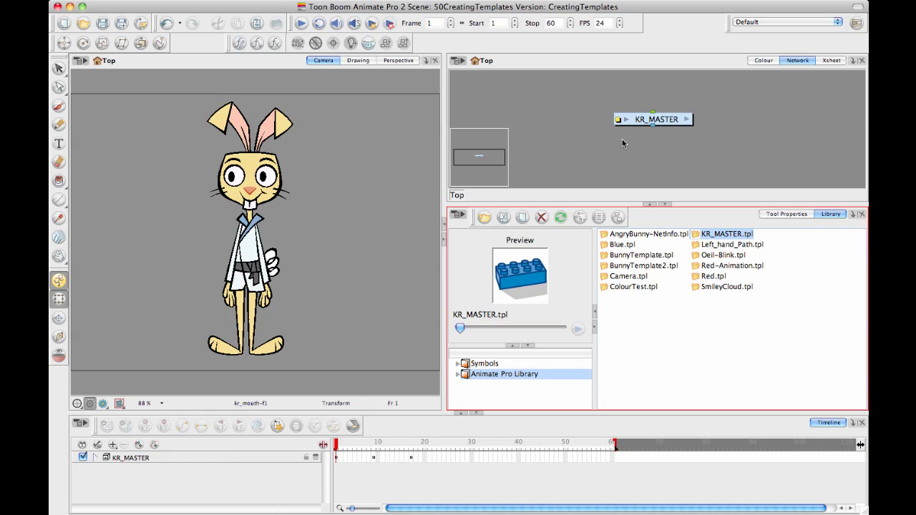
pyautogui.click(688, 119)
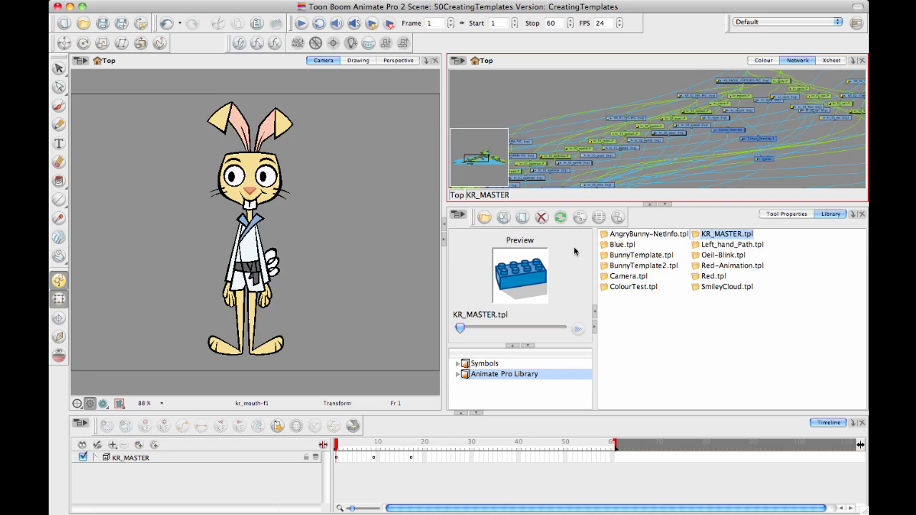
pyautogui.click(650, 204)
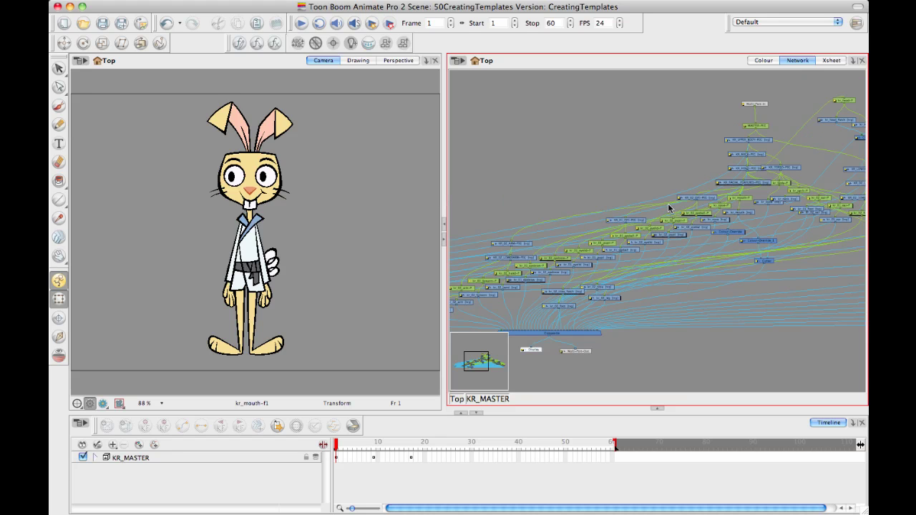
pyautogui.moveTo(751, 234); pyautogui.dragTo(567, 205)
pyautogui.scroll(6, 624, 202)
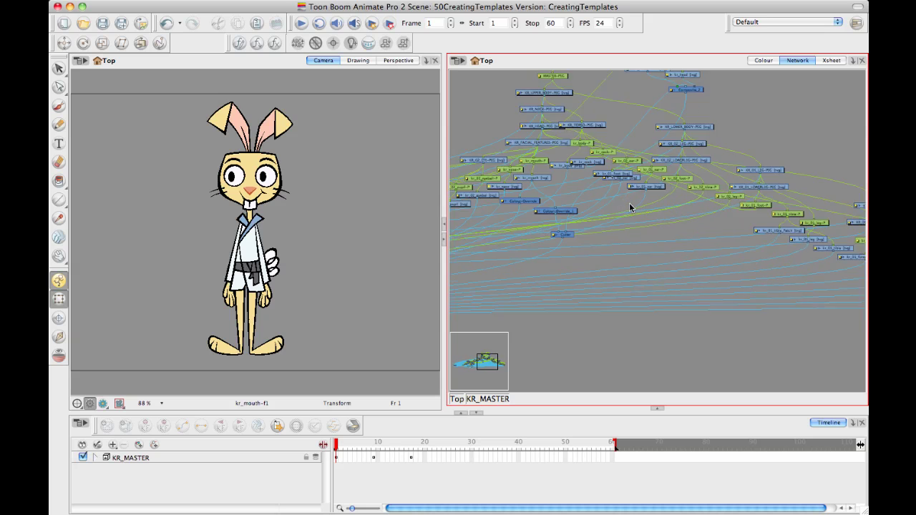
pyautogui.hscroll(-10, 645, 251)
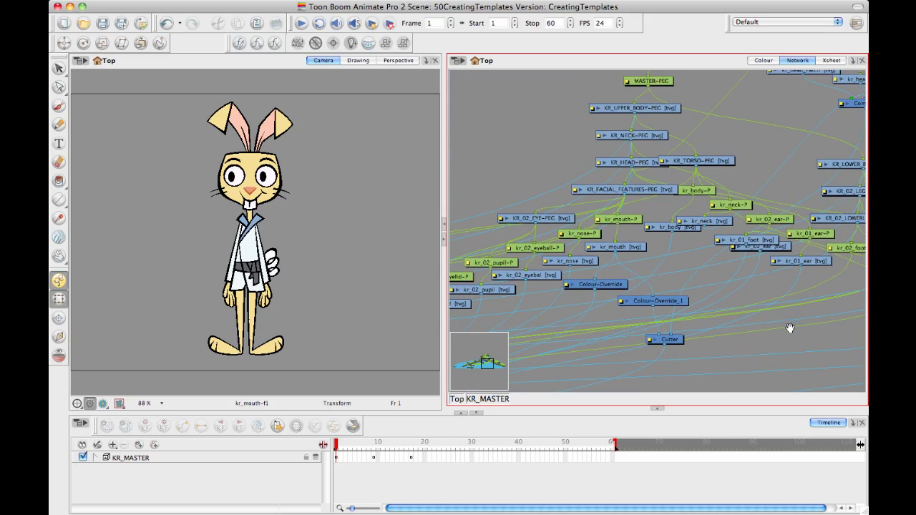
pyautogui.scroll(-1, 708, 261)
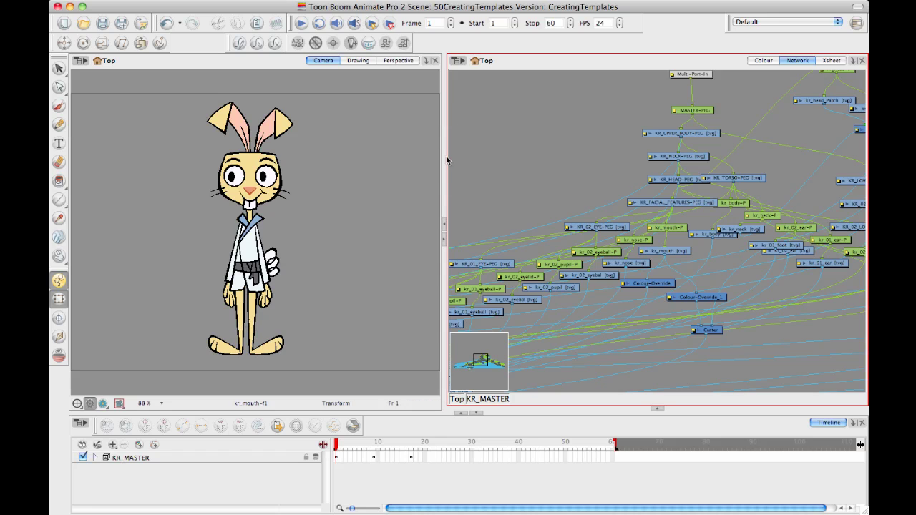
pyautogui.moveTo(542, 101); pyautogui.dragTo(776, 358)
# After a failed grouping attempt, select the second eye's eyebrow and eyelid nodes for grouping.
pyautogui.press('super+g')
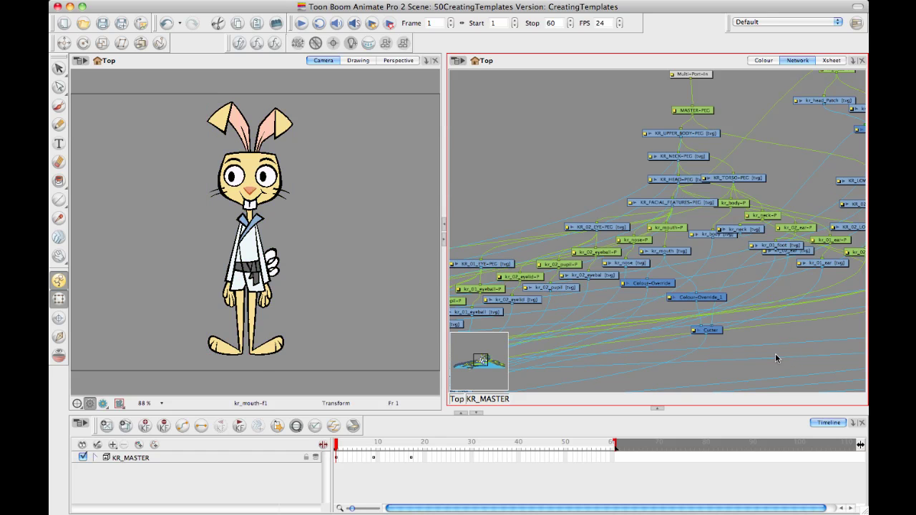
pyautogui.click(459, 262)
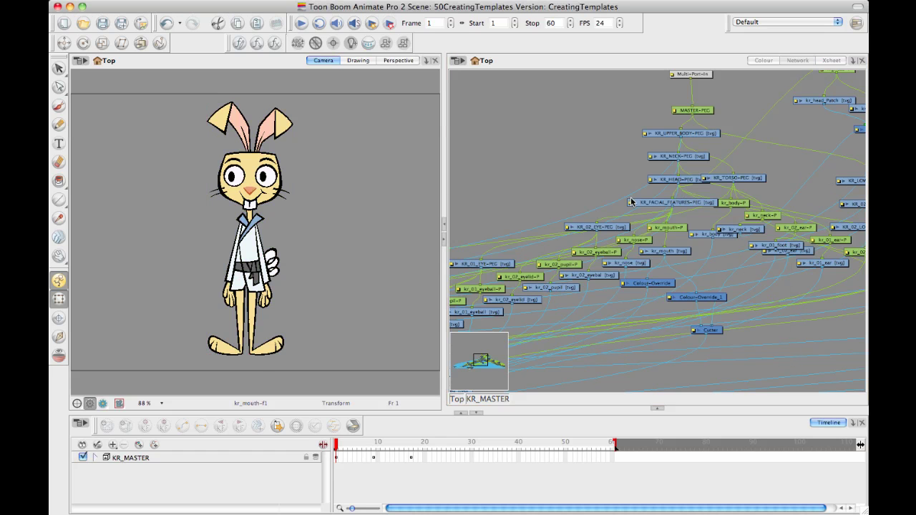
pyautogui.moveTo(721, 288); pyautogui.dragTo(720, 306)
pyautogui.click(603, 122)
pyautogui.moveTo(638, 198); pyautogui.dragTo(613, 185)
pyautogui.moveTo(552, 148); pyautogui.dragTo(643, 232)
pyautogui.moveTo(565, 152); pyautogui.dragTo(627, 235)
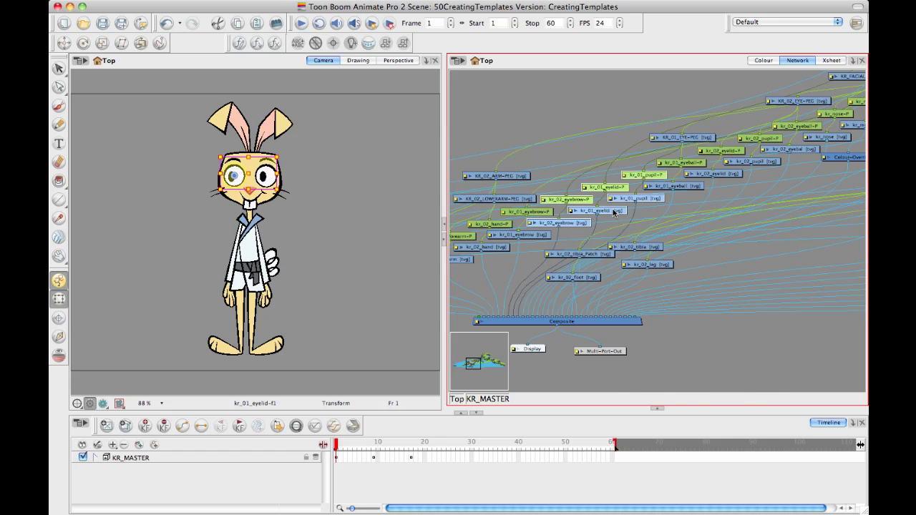
pyautogui.rightClick(614, 212)
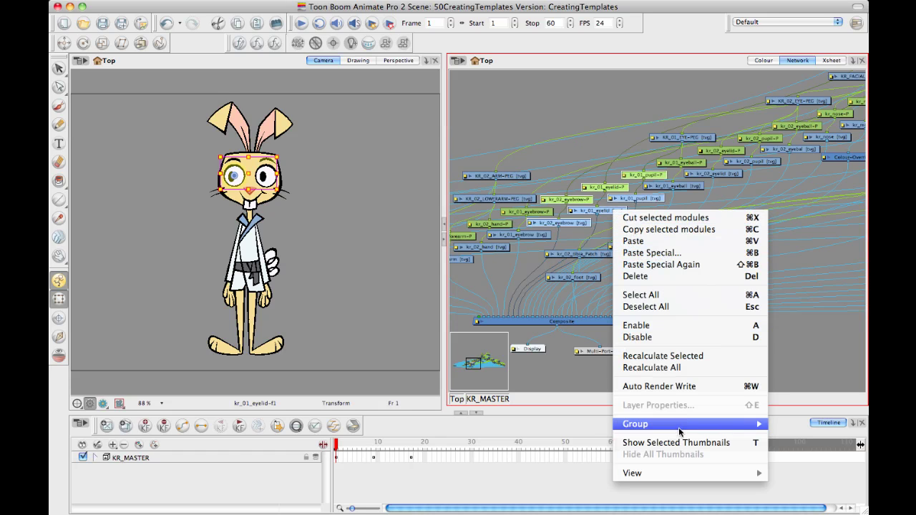
# Group the selected nodes into kr_02_eyebrow-G and move the node higher up.
pyautogui.moveTo(678, 427)
pyautogui.click(527, 439)
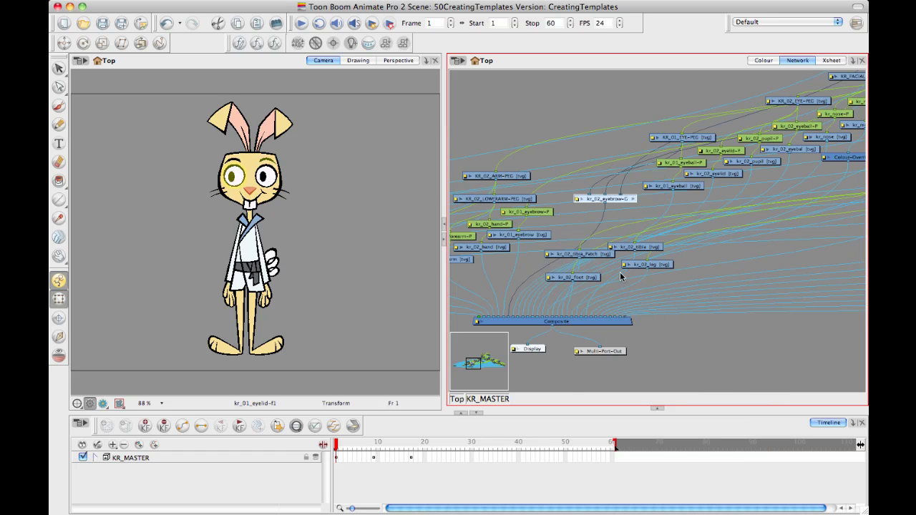
pyautogui.moveTo(596, 172); pyautogui.dragTo(585, 115)
# Zoom in and recentre the view on kr_02_eyebrow-G, then select it.
pyautogui.scroll(8, 591, 146)
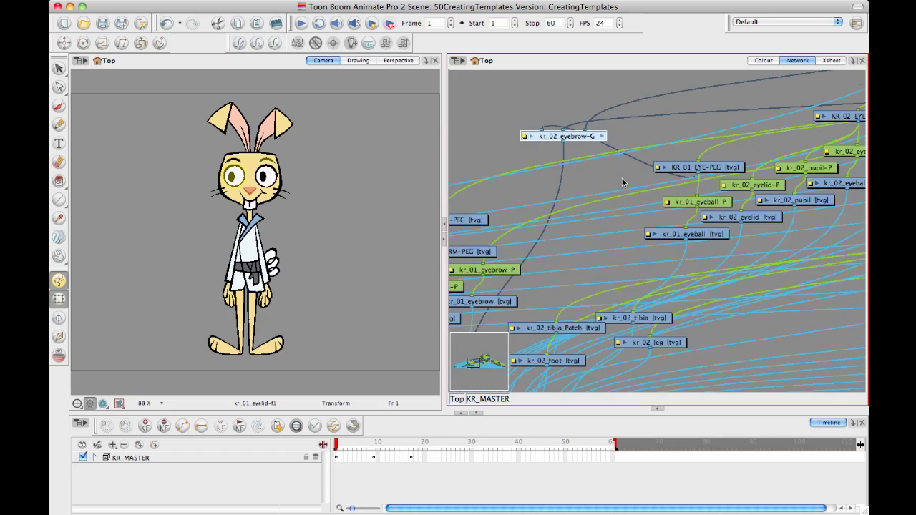
pyautogui.scroll(2, 642, 233)
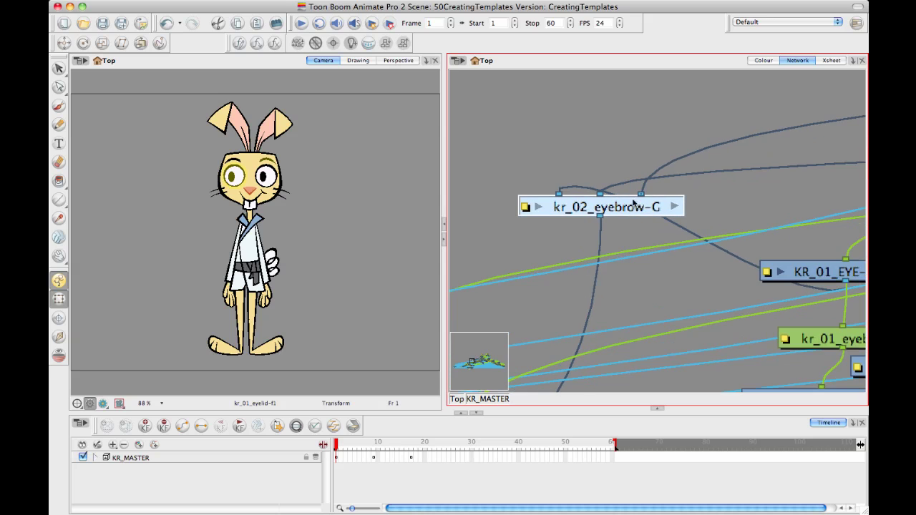
pyautogui.click(586, 144)
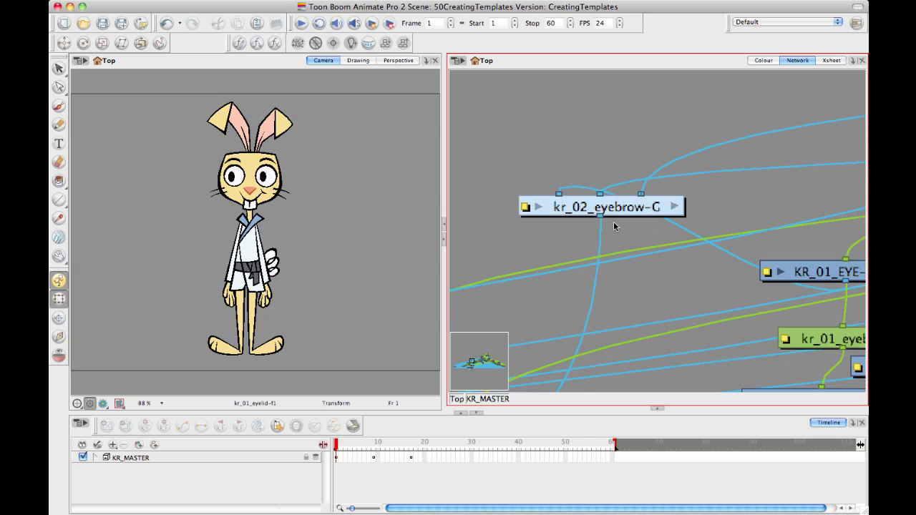
pyautogui.moveTo(600, 209); pyautogui.dragTo(601, 212)
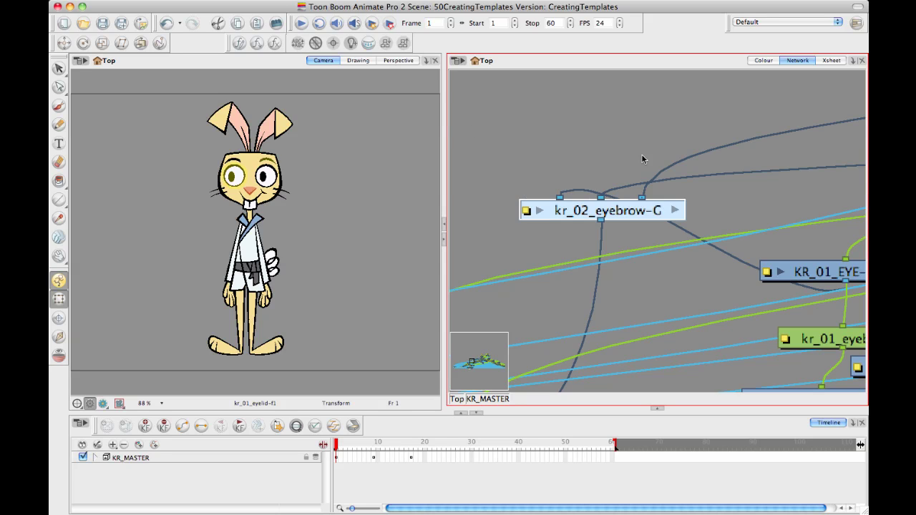
pyautogui.moveTo(640, 154); pyautogui.dragTo(607, 147)
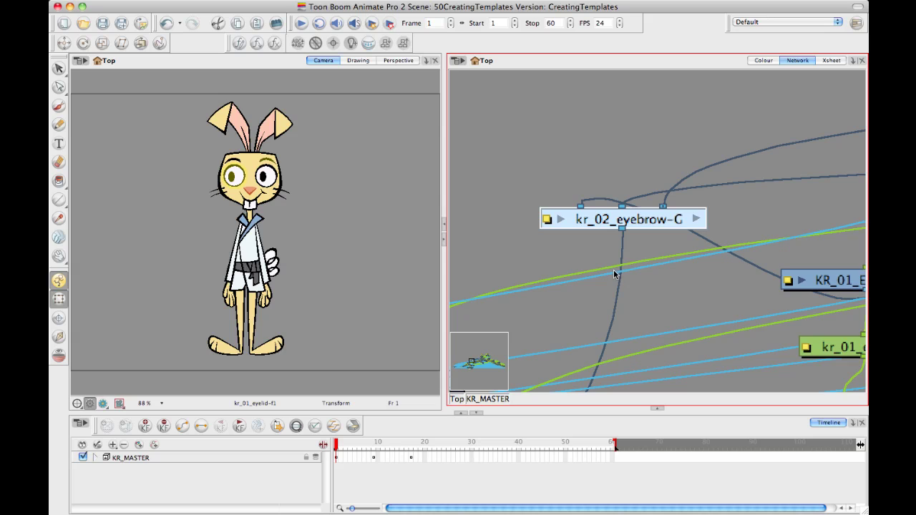
pyautogui.moveTo(526, 174); pyautogui.dragTo(600, 230)
# Duplicate kr_02_eyebrow-G as kr_02_eyebrow-G_1 and begin repositioning both group nodes.
pyautogui.hotkey('ctrl', 'c')
pyautogui.hotkey('ctrl', 'v')
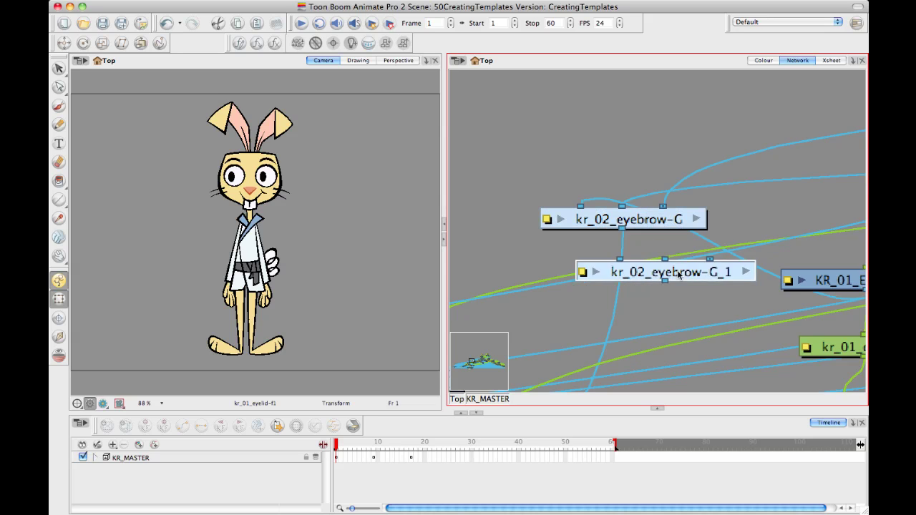
pyautogui.moveTo(680, 276); pyautogui.dragTo(697, 276)
pyautogui.moveTo(657, 216); pyautogui.dragTo(577, 167)
pyautogui.moveTo(630, 149); pyautogui.dragTo(559, 169)
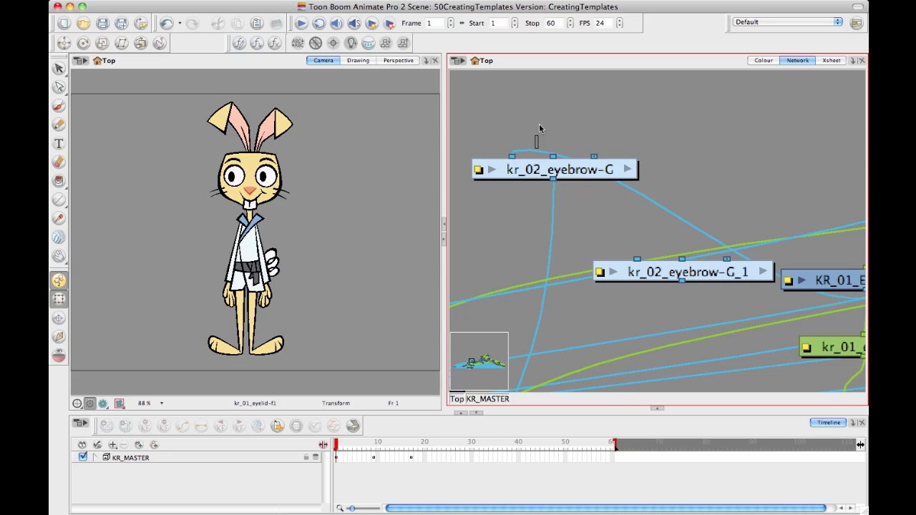
# Line up kr_02_eyebrow-G and kr_02_eyebrow-G_1 side by side, with kr_01_eyeball-P above them.
pyautogui.moveTo(671, 202); pyautogui.dragTo(645, 177)
pyautogui.moveTo(581, 183); pyautogui.dragTo(558, 212)
pyautogui.moveTo(693, 272); pyautogui.dragTo(722, 213)
pyautogui.moveTo(585, 197); pyautogui.dragTo(572, 174)
pyautogui.scroll(2, 616, 165)
pyautogui.moveTo(704, 240); pyautogui.dragTo(720, 202)
pyautogui.hscroll(-2, 598, 215)
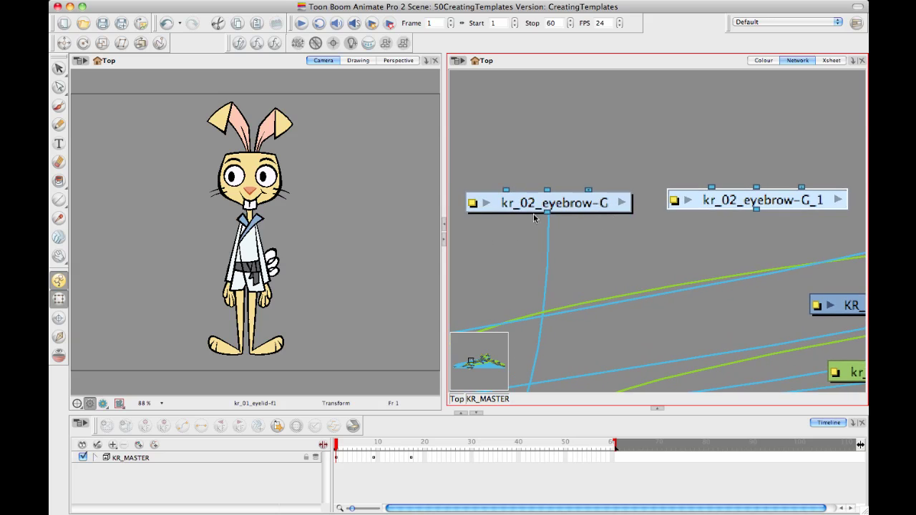
pyautogui.click(737, 201)
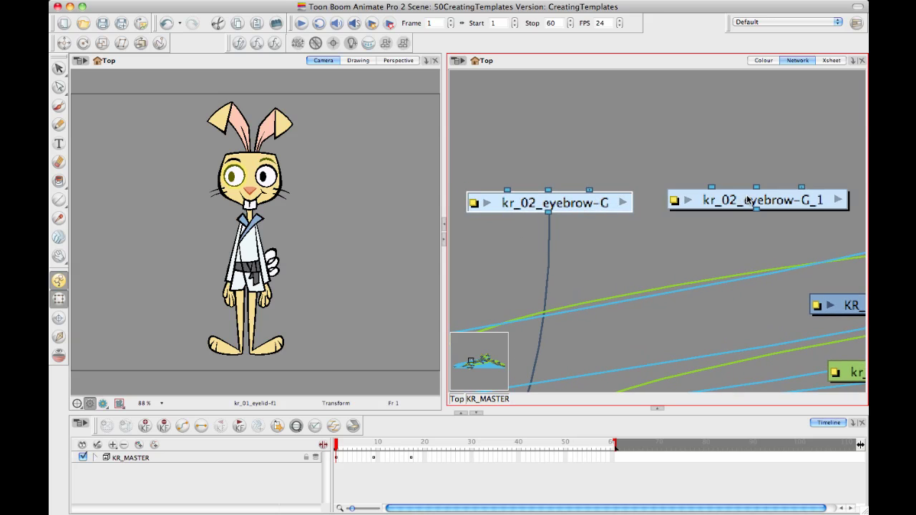
pyautogui.moveTo(752, 203); pyautogui.dragTo(750, 201)
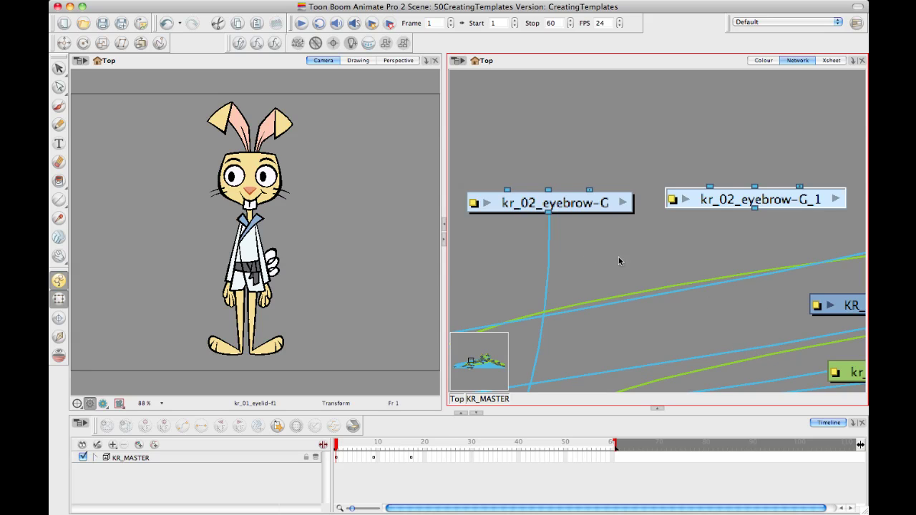
pyautogui.click(588, 204)
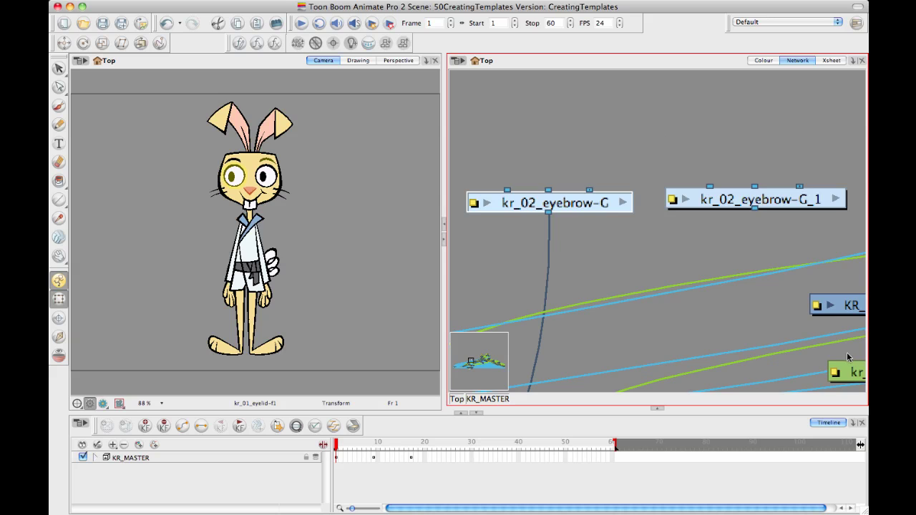
pyautogui.moveTo(856, 372); pyautogui.dragTo(625, 131)
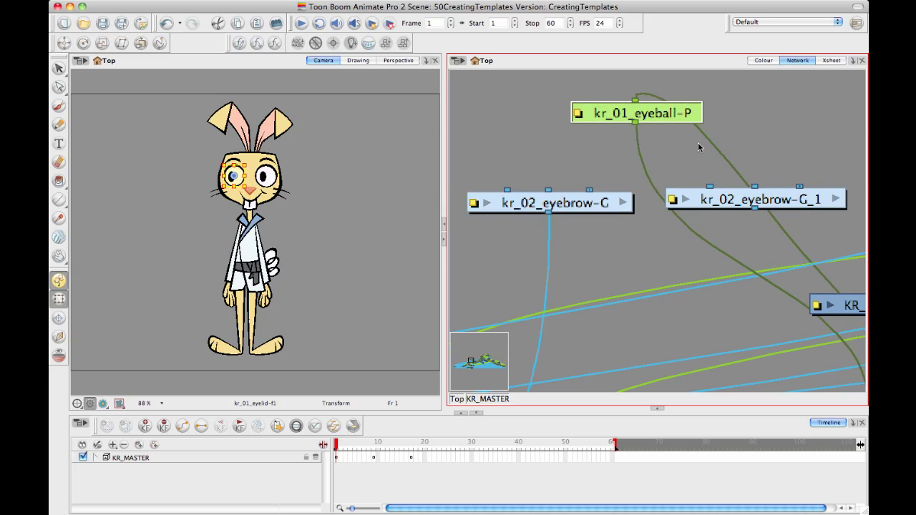
# Fine-tune kr_01_eyeball-P's position, then return to the Top level of the network.
pyautogui.moveTo(645, 117); pyautogui.dragTo(648, 119)
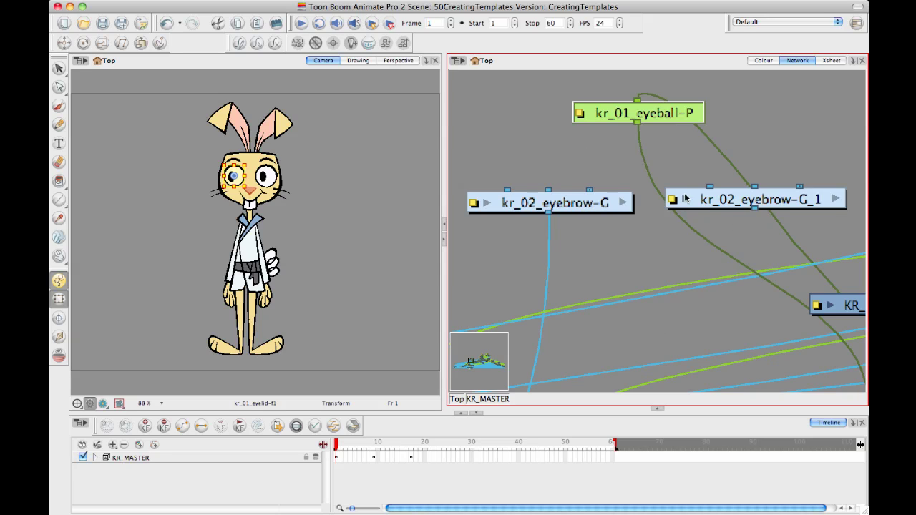
pyautogui.moveTo(661, 108); pyautogui.dragTo(660, 106)
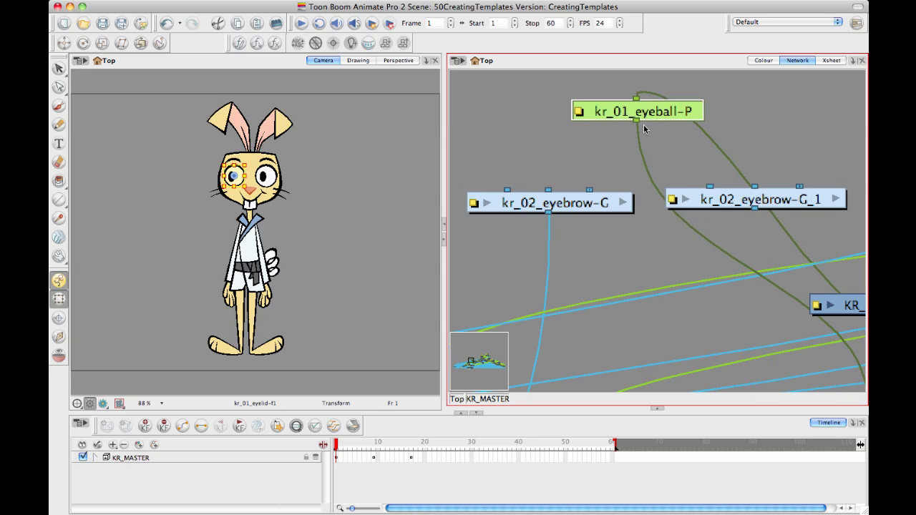
pyautogui.moveTo(661, 114); pyautogui.dragTo(663, 118)
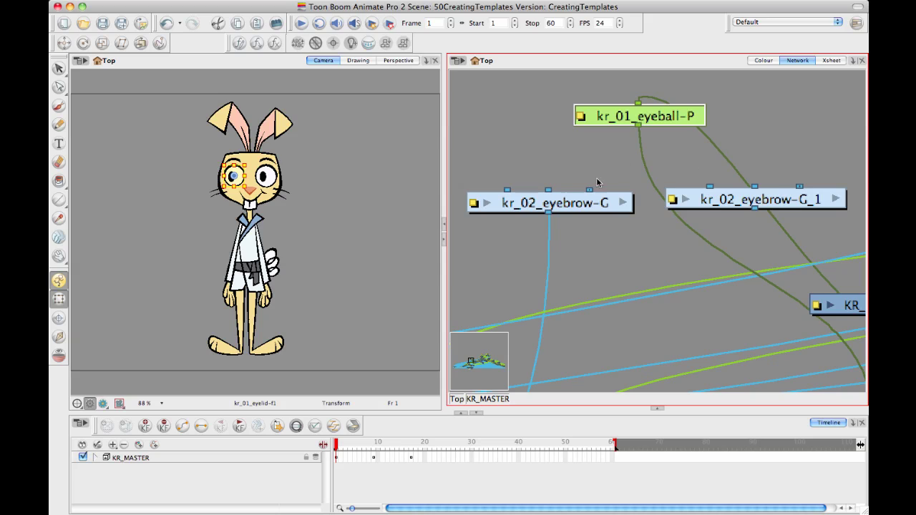
pyautogui.click(458, 399)
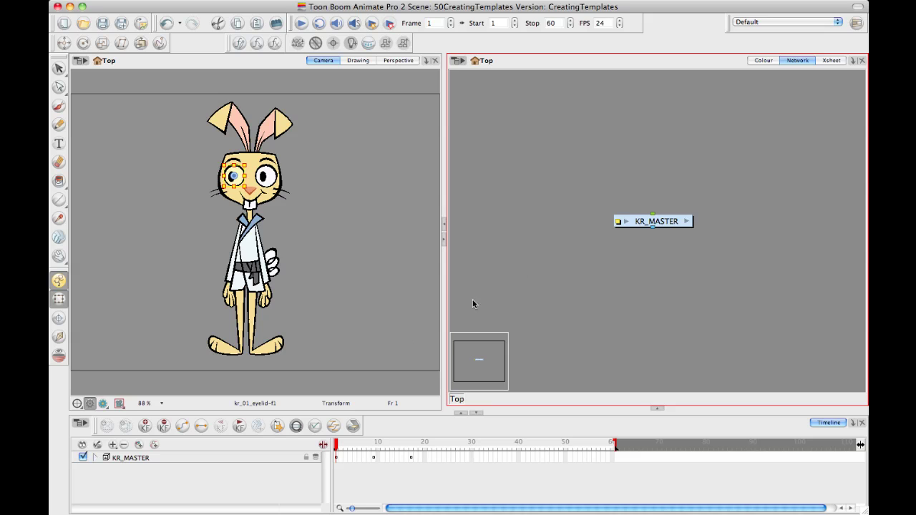
# Select the KR_MASTER node and reveal the Library panel listing KR_MASTER.tpl.
pyautogui.moveTo(667, 223)
pyautogui.mouseDown()
pyautogui.moveTo(682, 223)
pyautogui.moveTo(668, 228)
pyautogui.mouseUp()
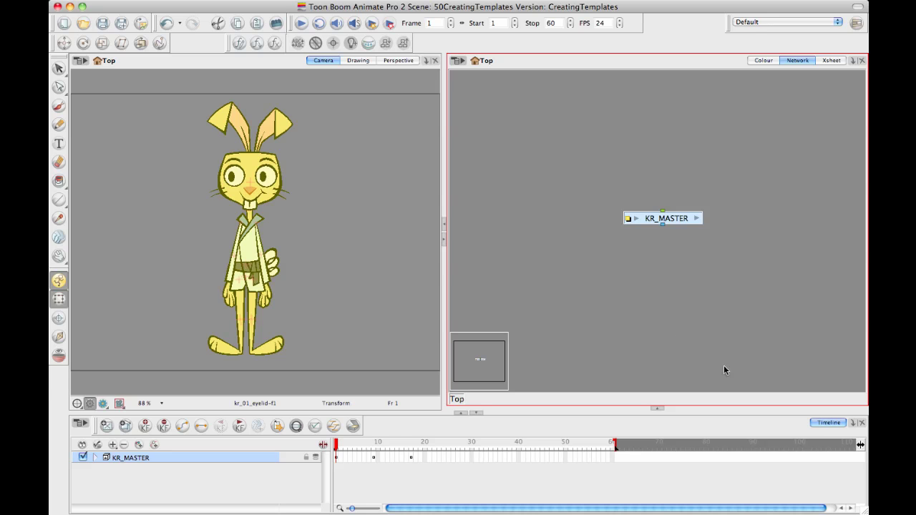
pyautogui.click(660, 407)
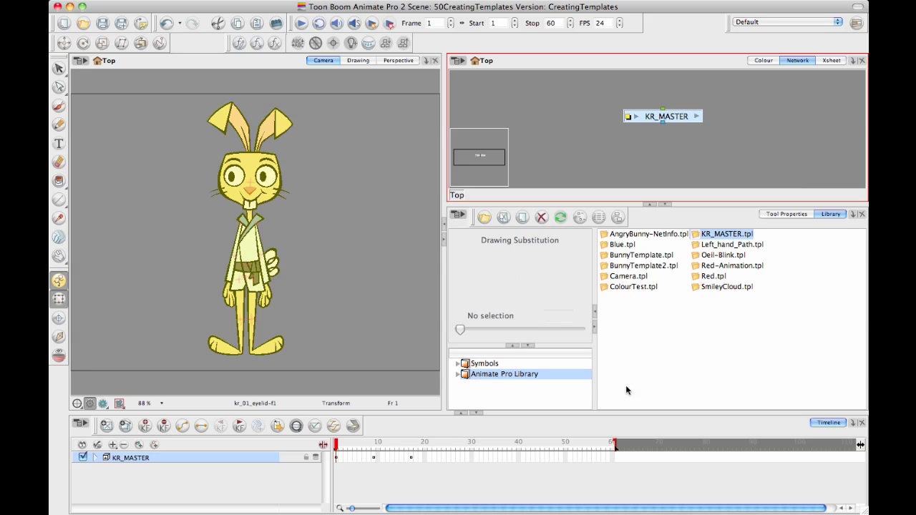
pyautogui.click(532, 399)
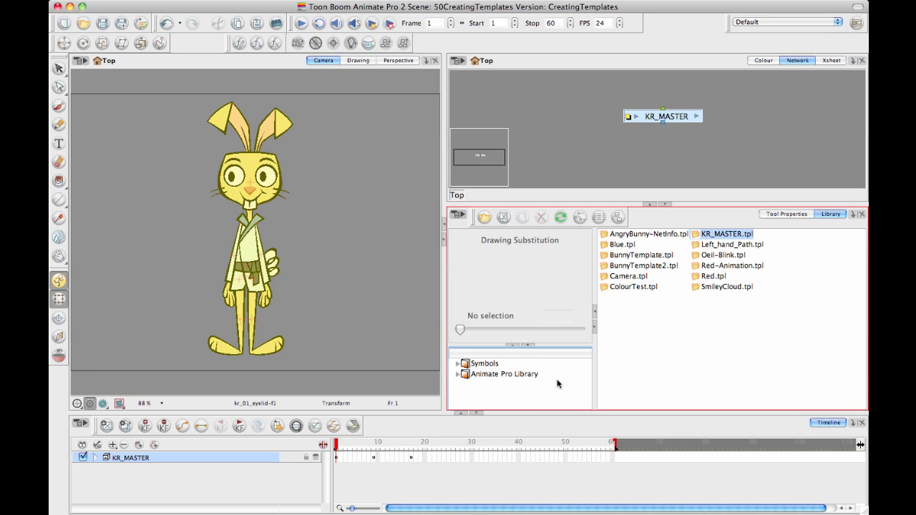